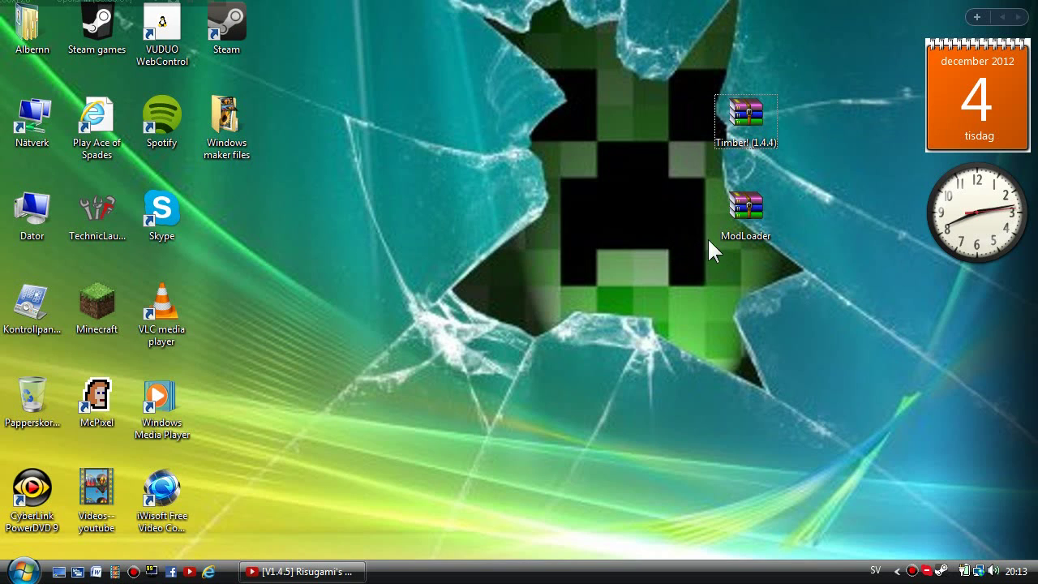
drag(743, 219, 743, 194)
click(630, 192)
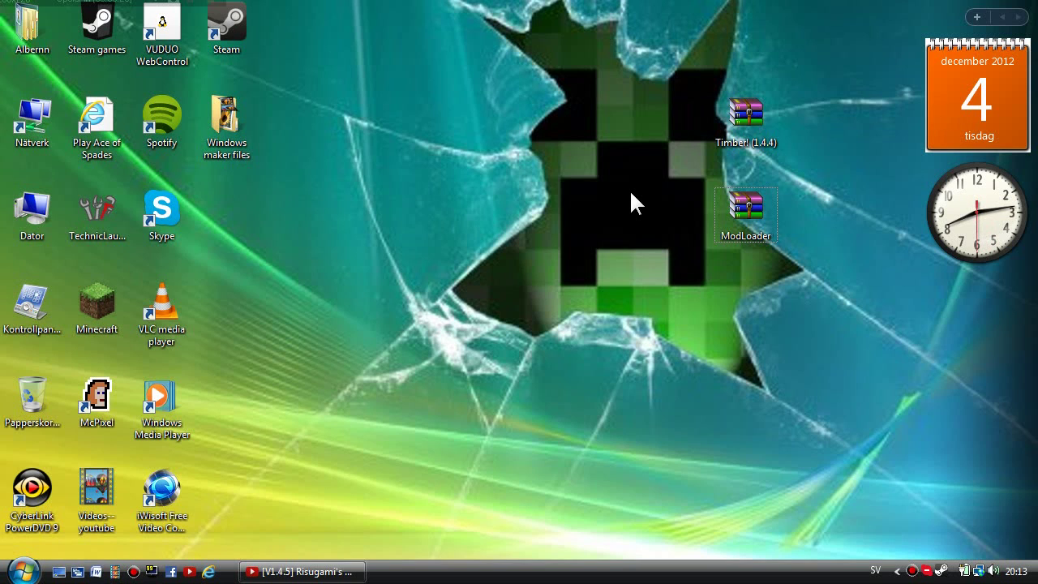
drag(844, 74, 643, 251)
drag(647, 53, 858, 266)
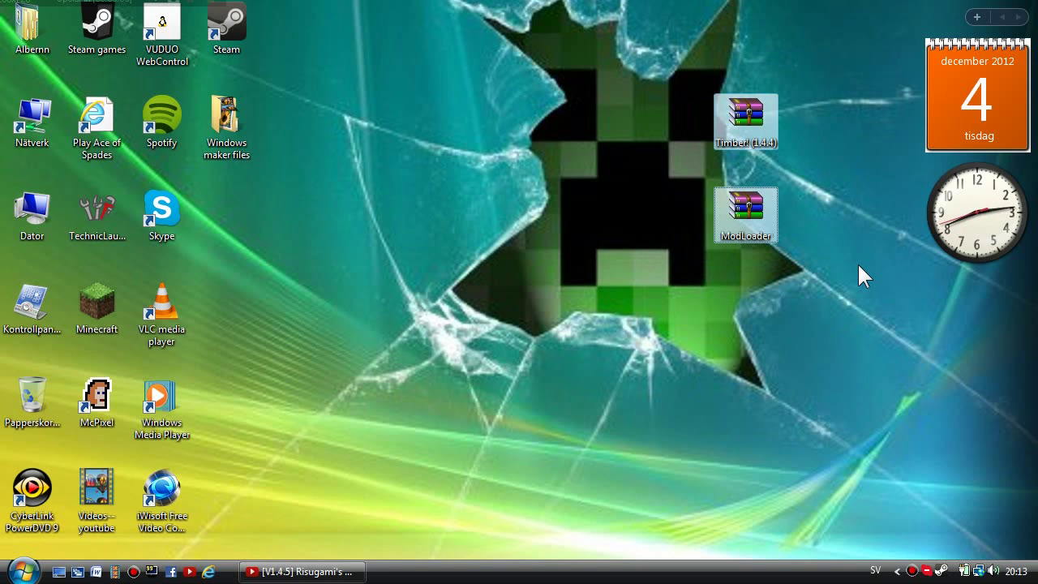
click(858, 266)
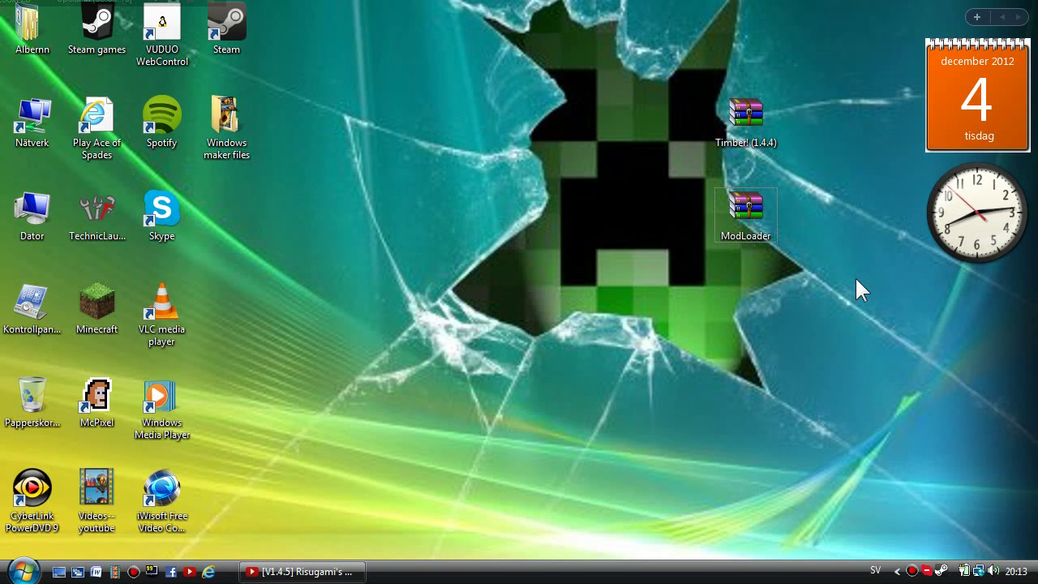
click(754, 139)
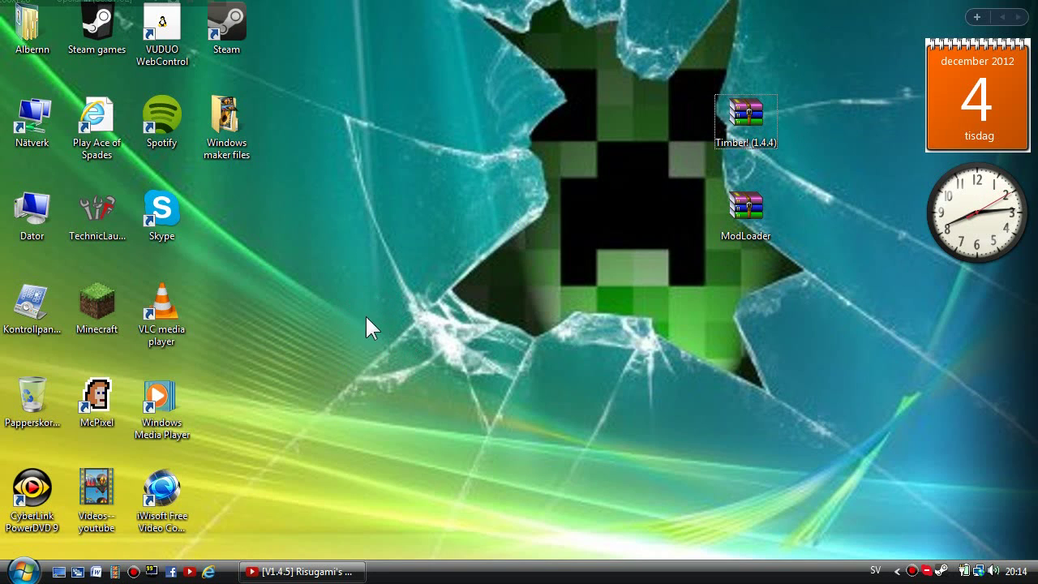
Launch Minecraft, force a game update in the launcher options, and log in with the remembered account
double_click(115, 305)
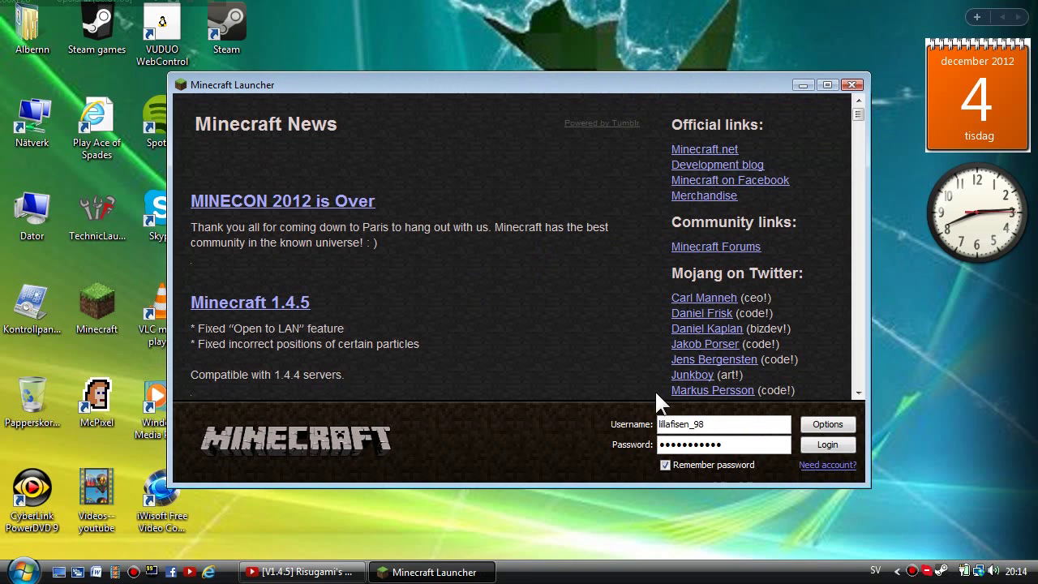
click(829, 424)
click(592, 277)
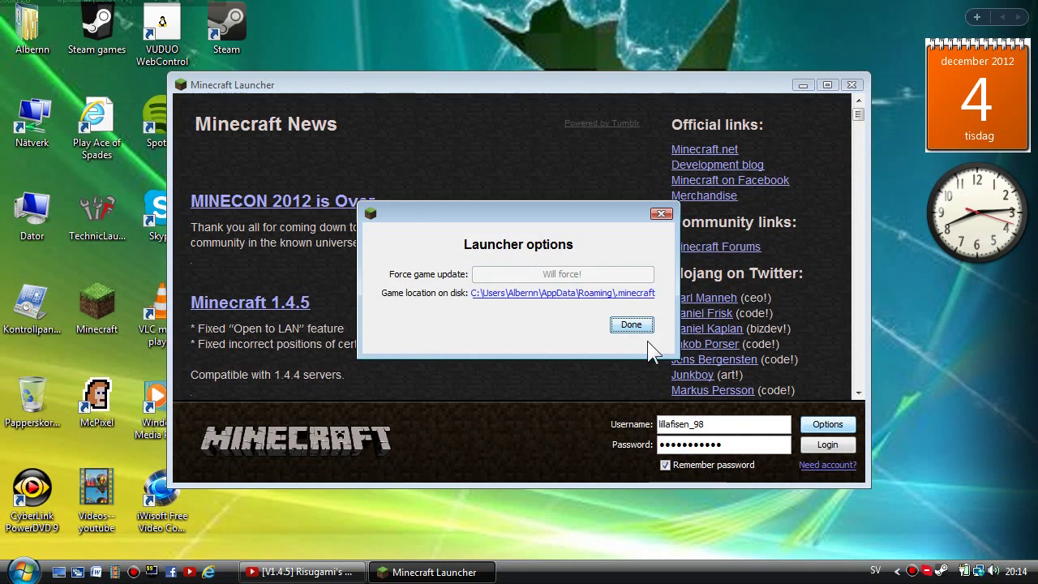
click(628, 324)
click(826, 444)
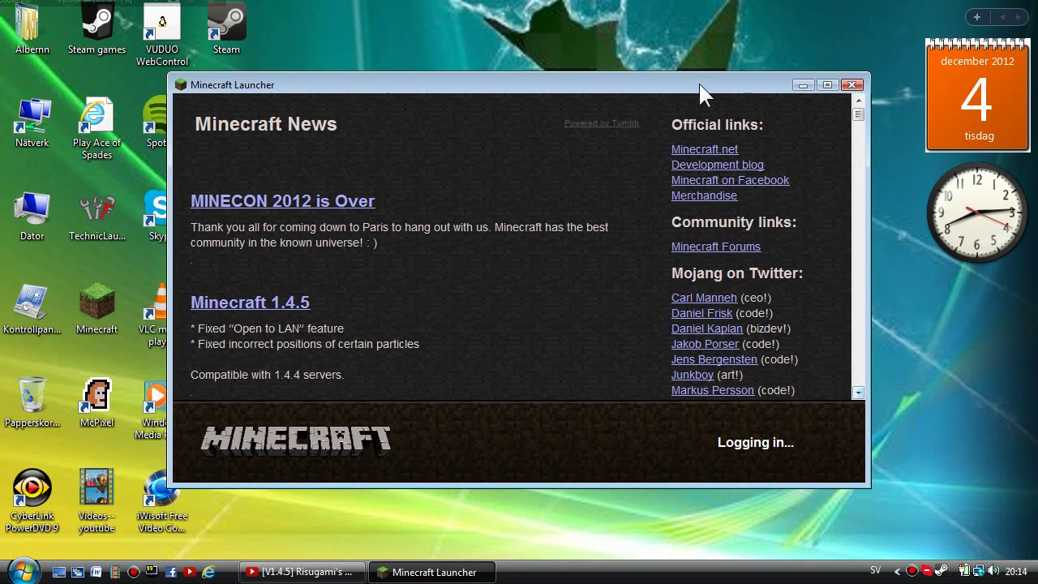
drag(698, 81, 709, 3)
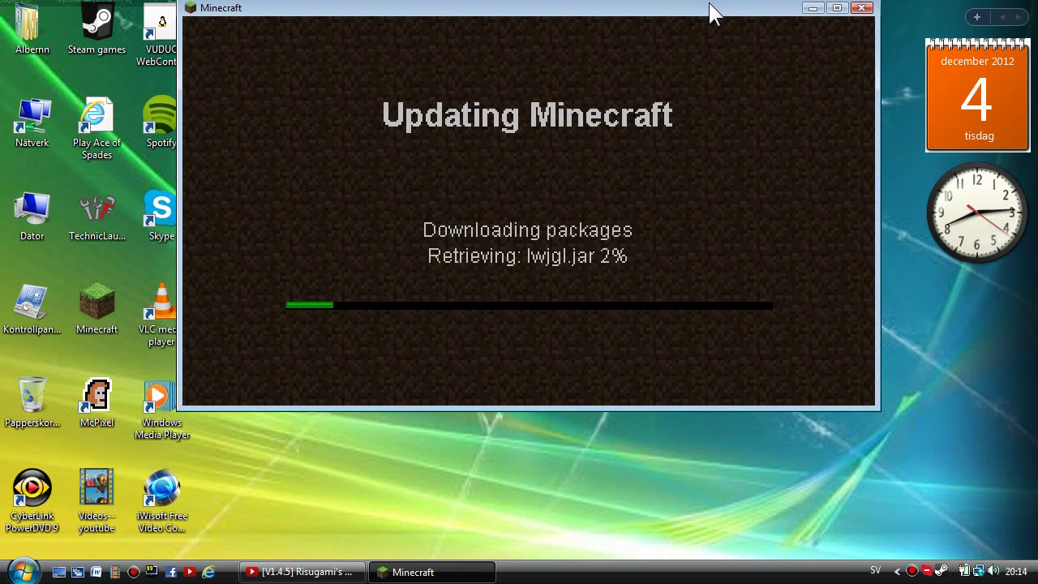
In the browser, skip the adf.ly ad for the Timber! mod and dismiss the Timber! (1.4.4).zip download offer
click(300, 572)
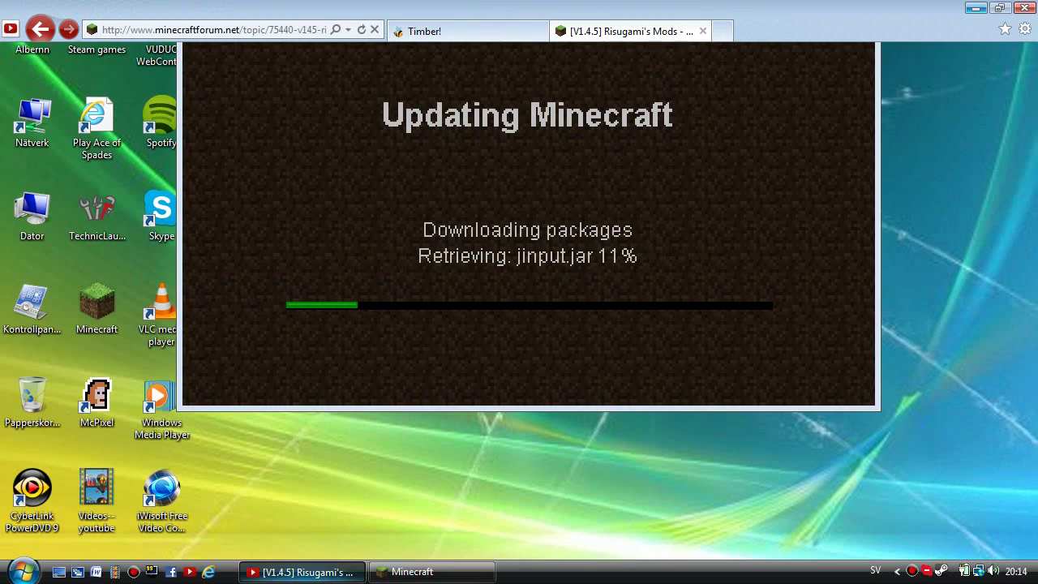
click(507, 34)
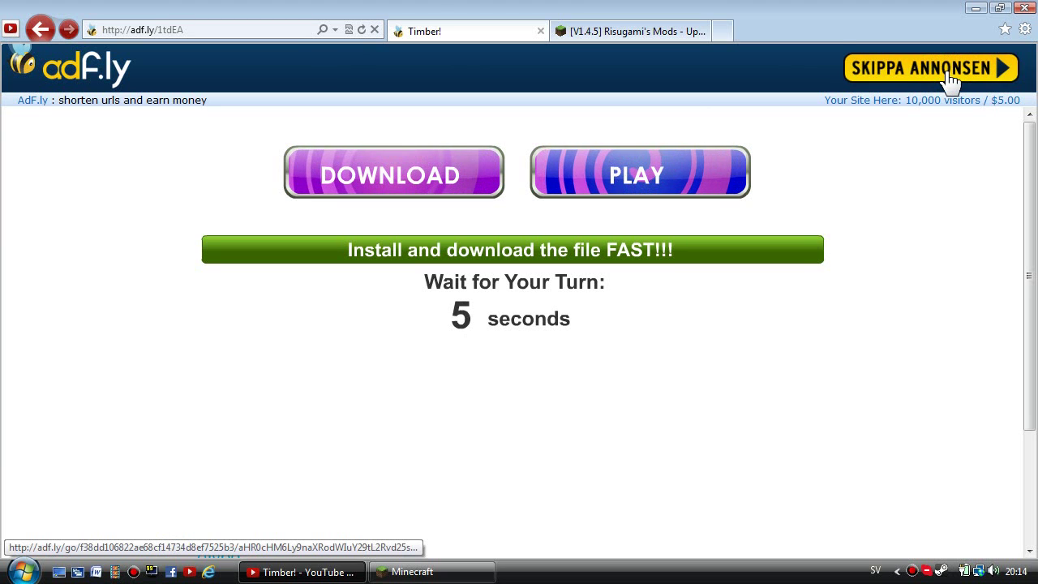
click(948, 79)
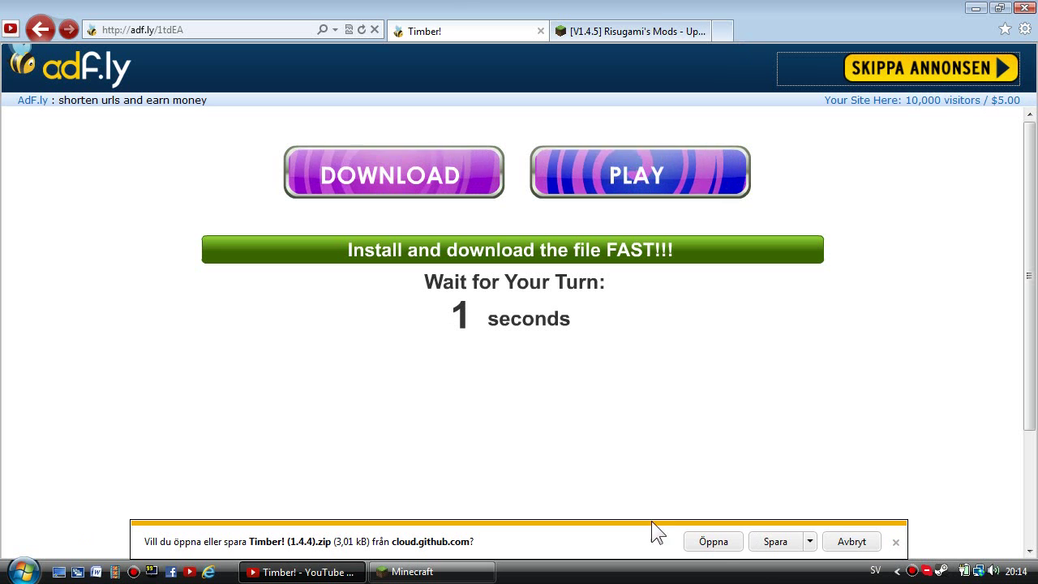
click(895, 542)
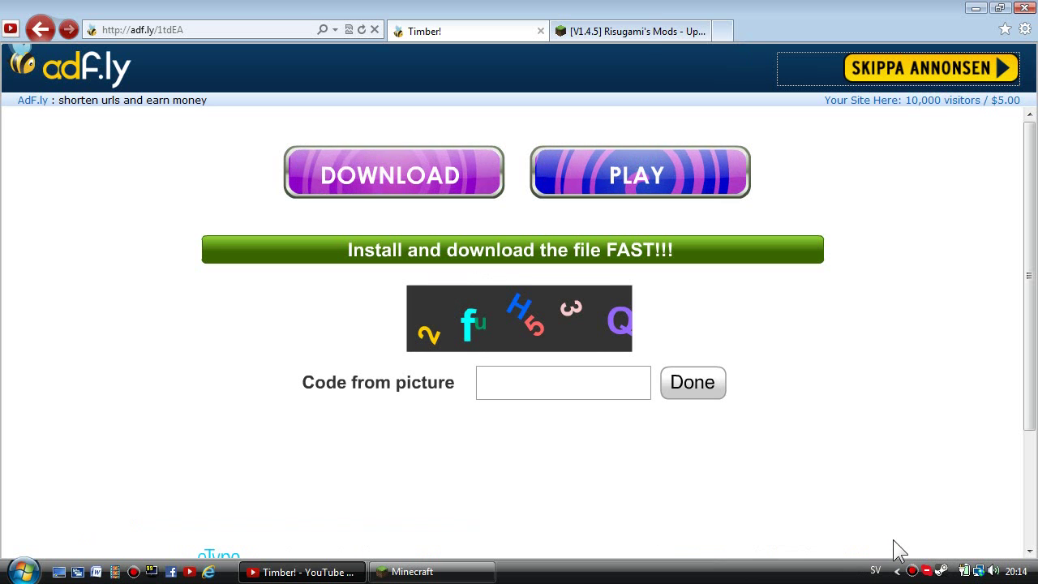
Locate the ModLoader 1.4.5 download links in the Risugami's Mods forum topic, and minimize the browser
click(636, 37)
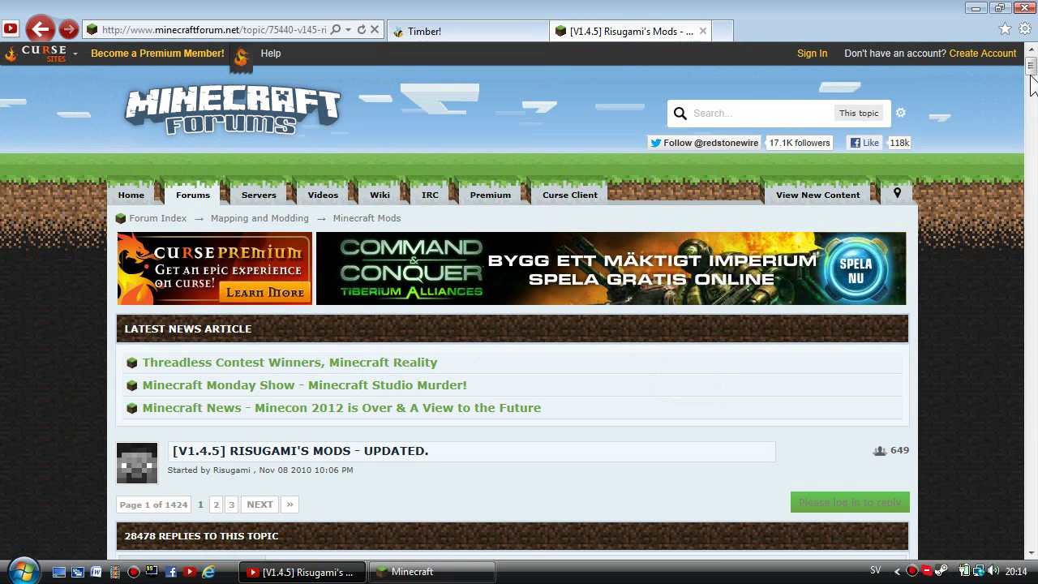
drag(1031, 69, 1028, 162)
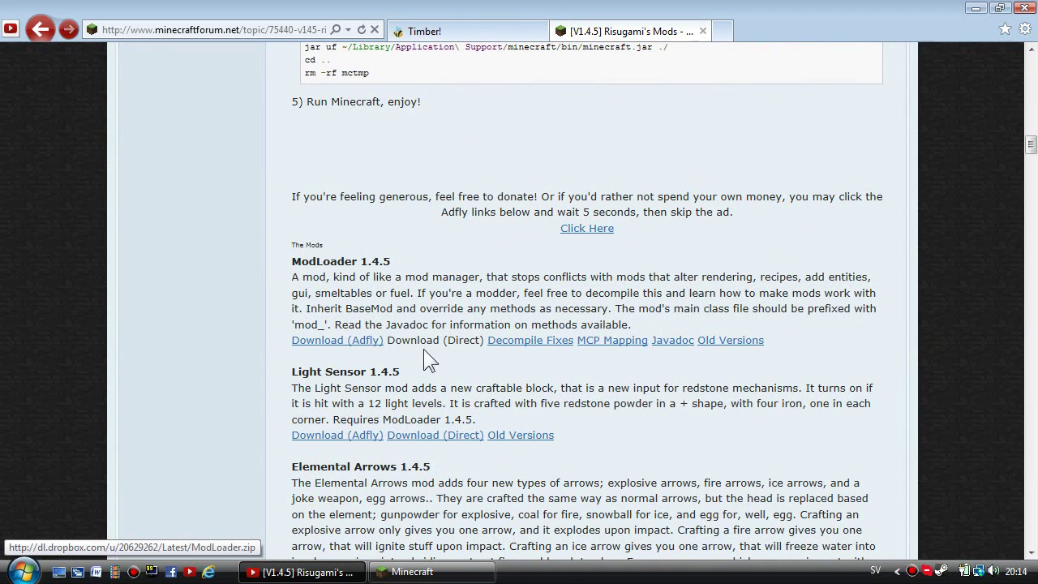
click(975, 8)
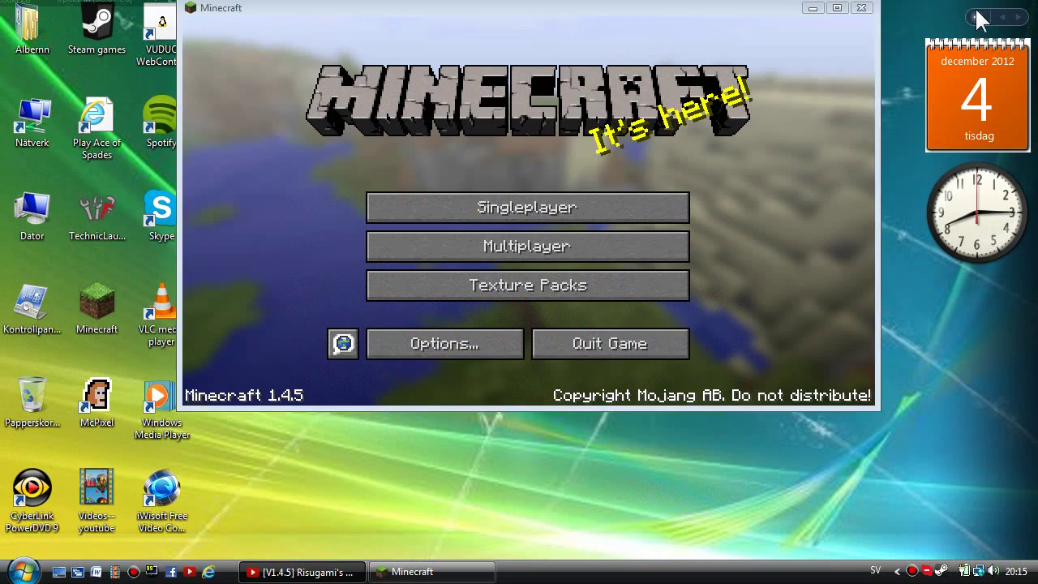
Close the Minecraft game window
drag(762, 18, 762, 102)
click(887, 96)
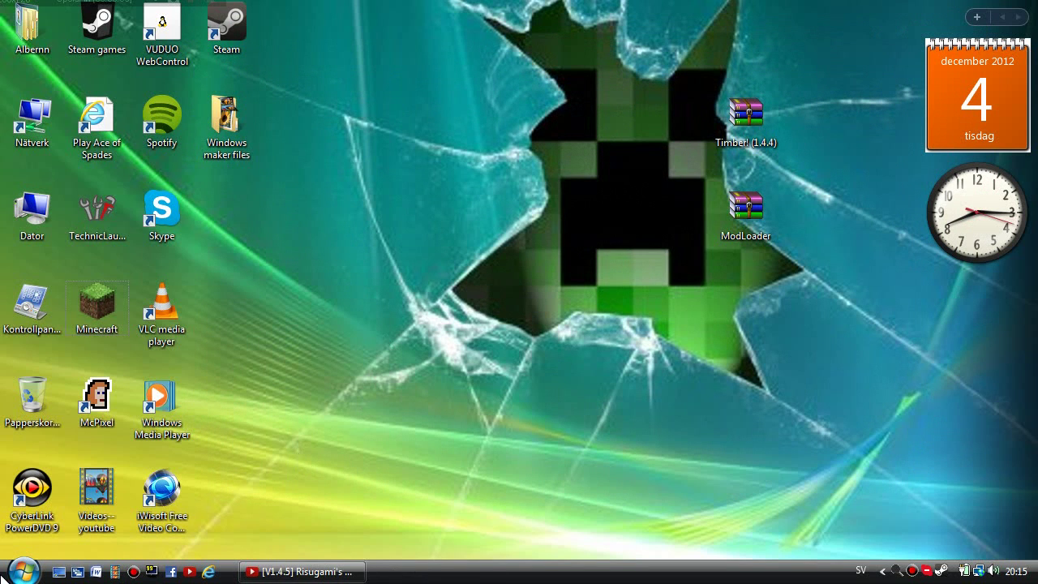
Open the Roaming folder with %appdata% and go into the .minecraft\bin folder
click(22, 570)
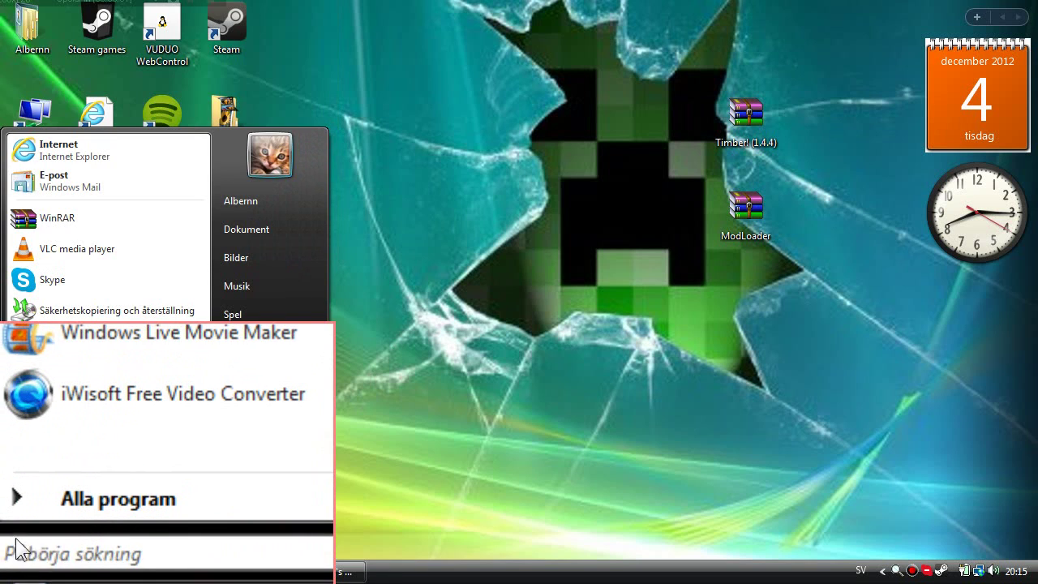
text(Sapp)
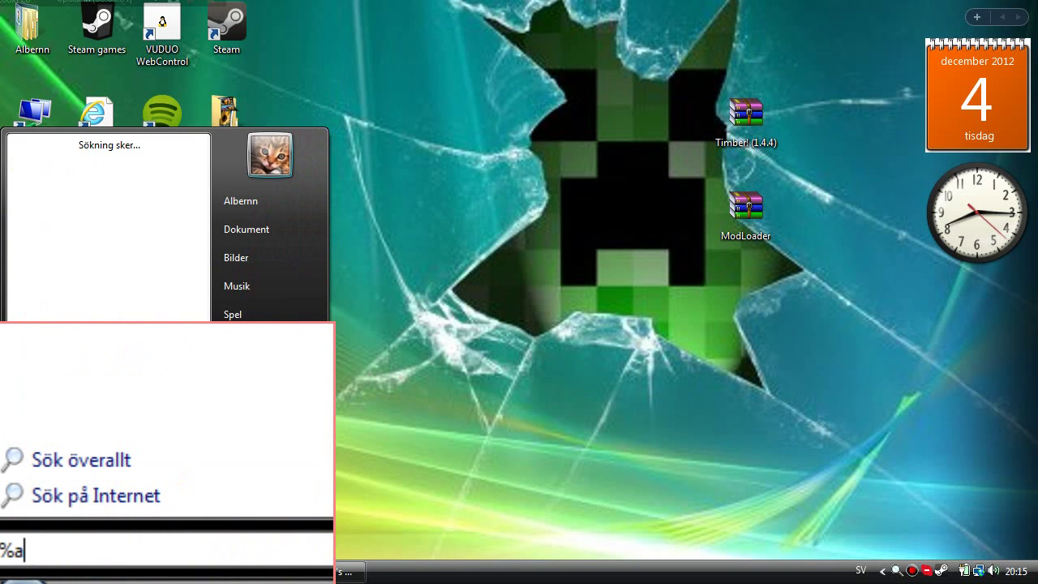
text(data%)
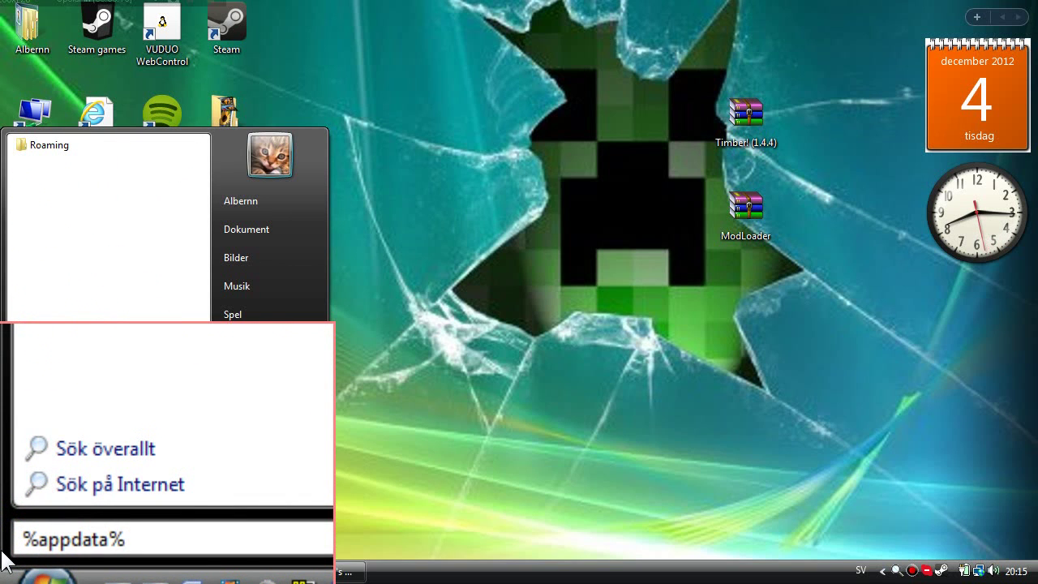
key(Return)
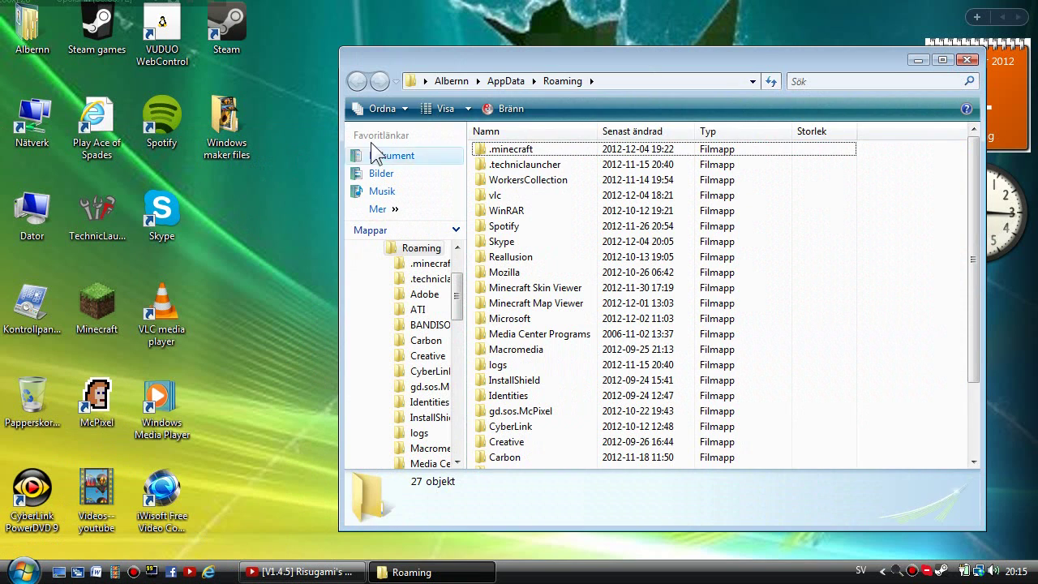
drag(440, 69, 386, 15)
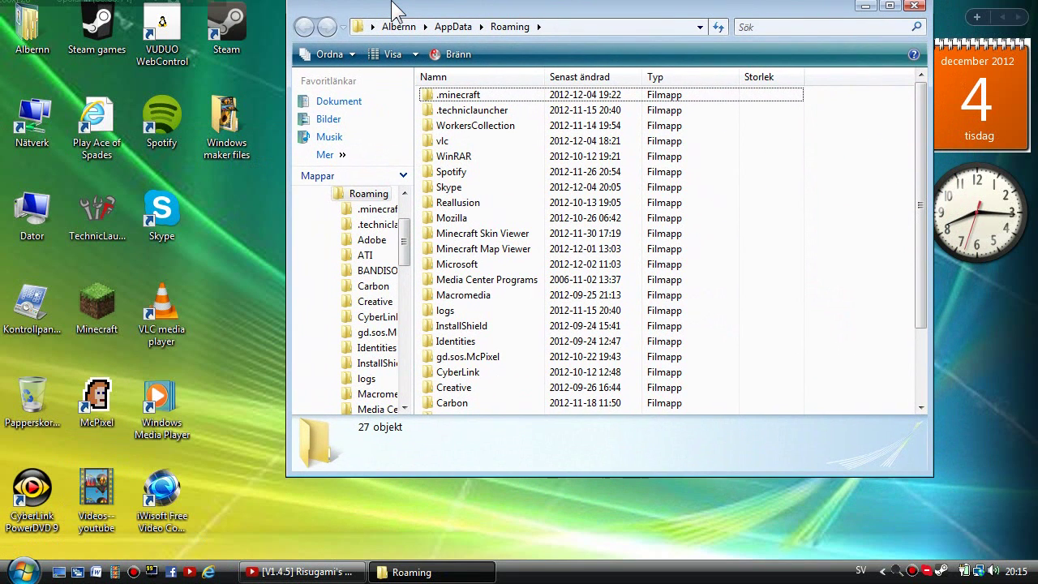
double_click(461, 96)
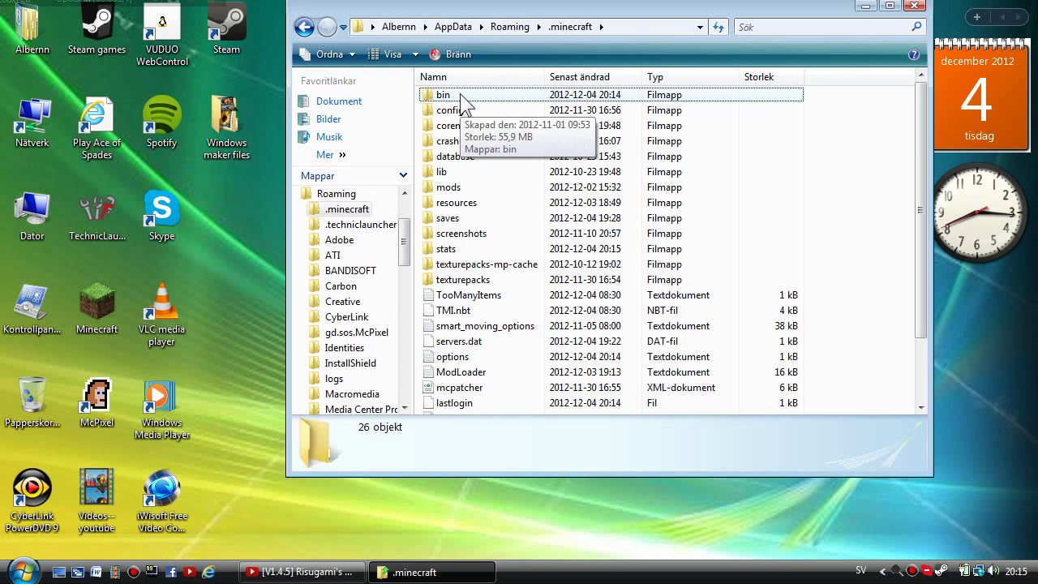
double_click(459, 94)
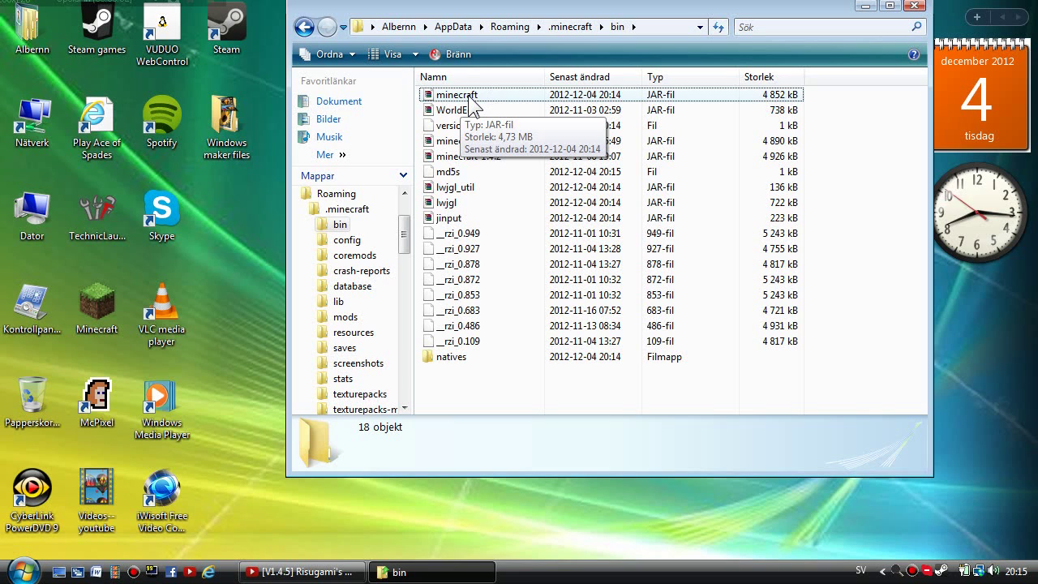
Open the minecraft JAR file from the bin folder in WinRAR, and minimize the folder window
right_click(470, 99)
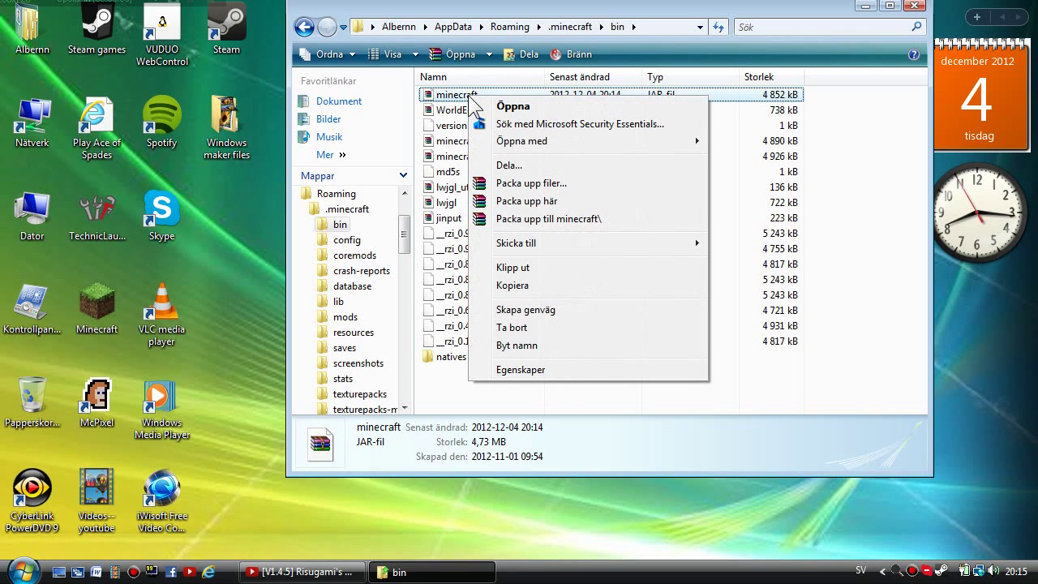
mouse_move(584, 141)
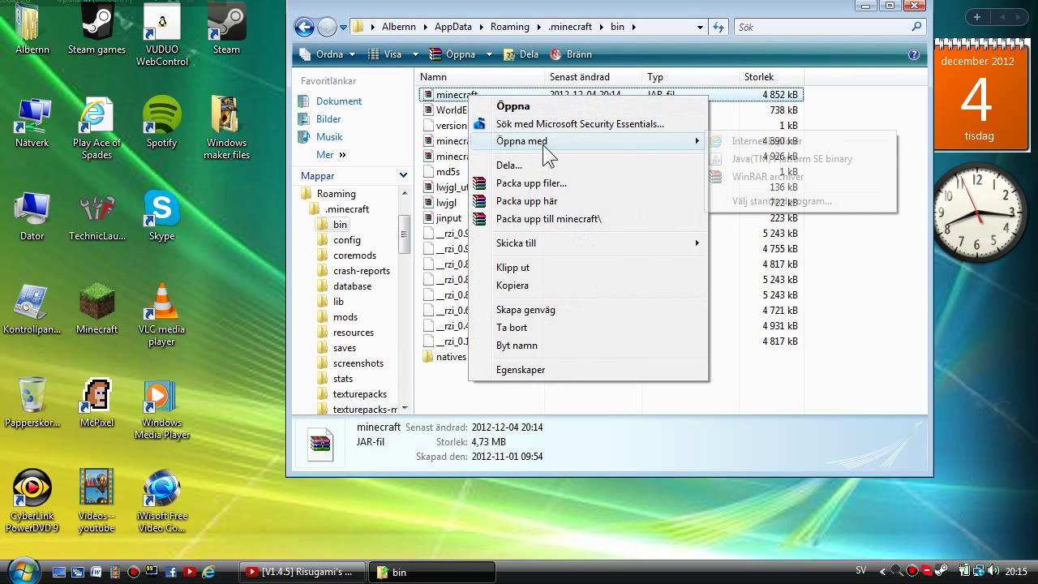
click(741, 177)
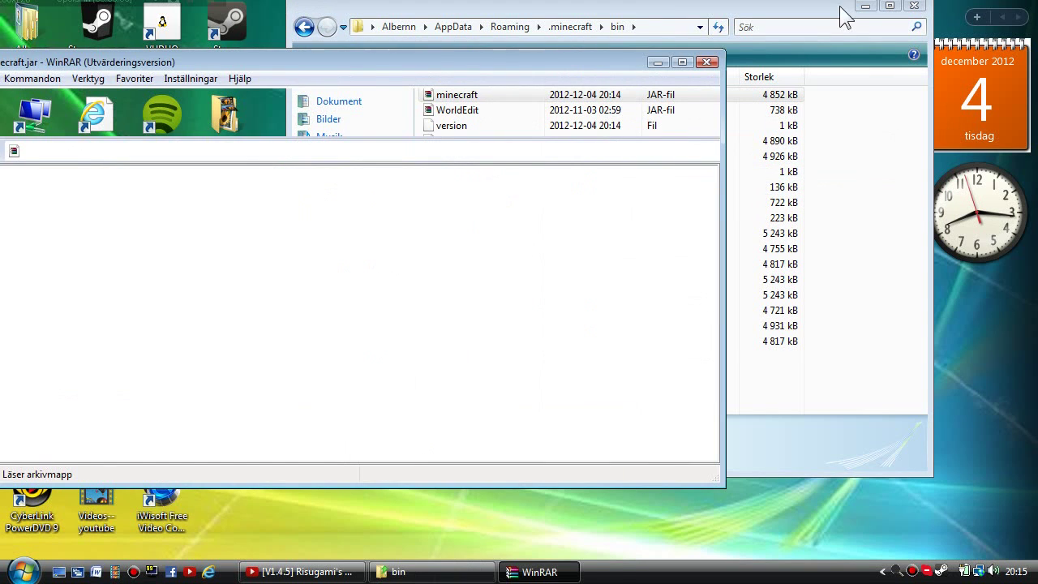
click(865, 6)
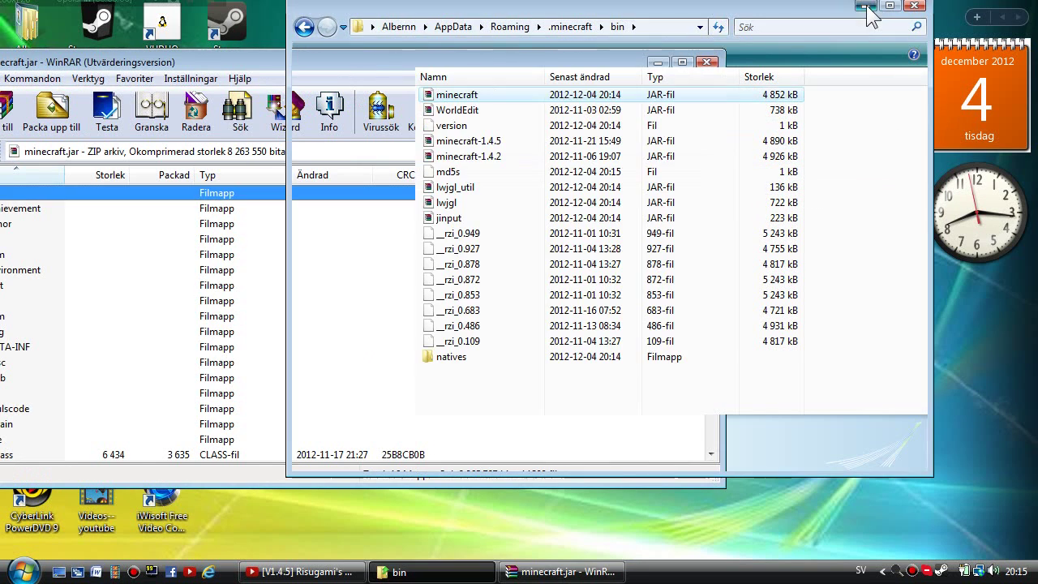
click(467, 210)
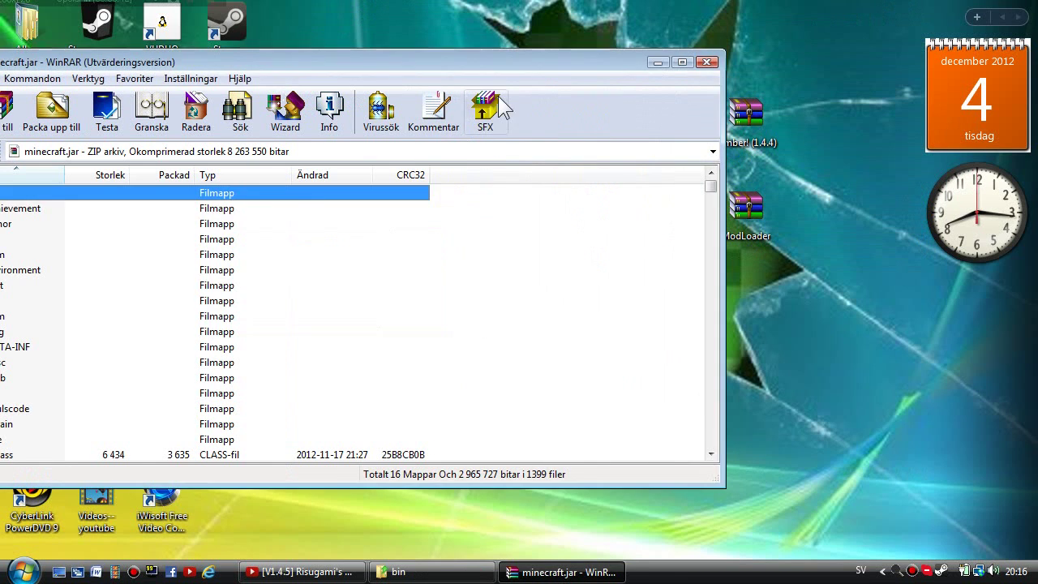
drag(514, 60, 556, 9)
Delete the META-INF folder from the minecraft.jar archive
scroll(296, 332, down, 3)
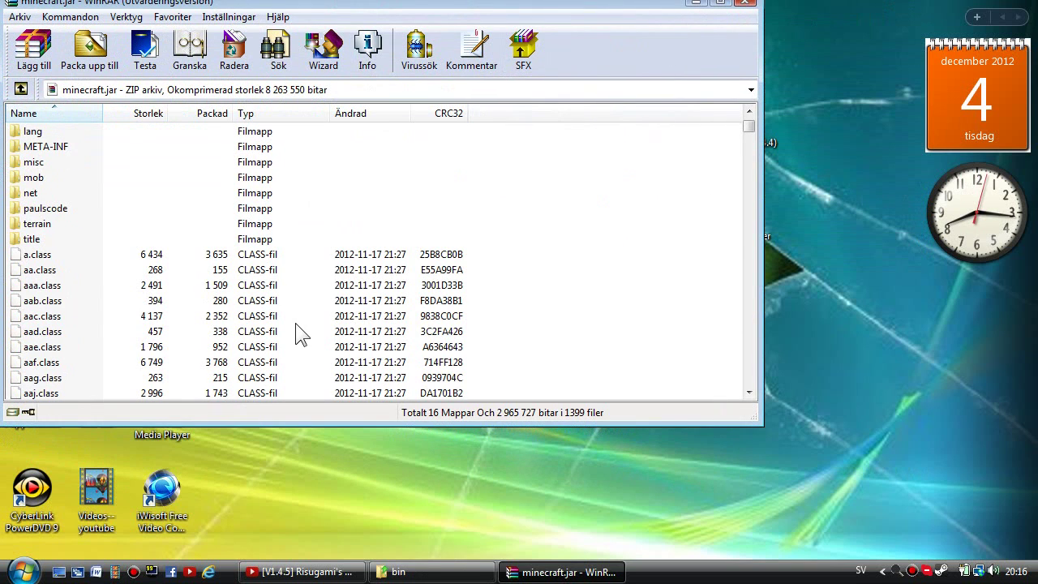
click(62, 146)
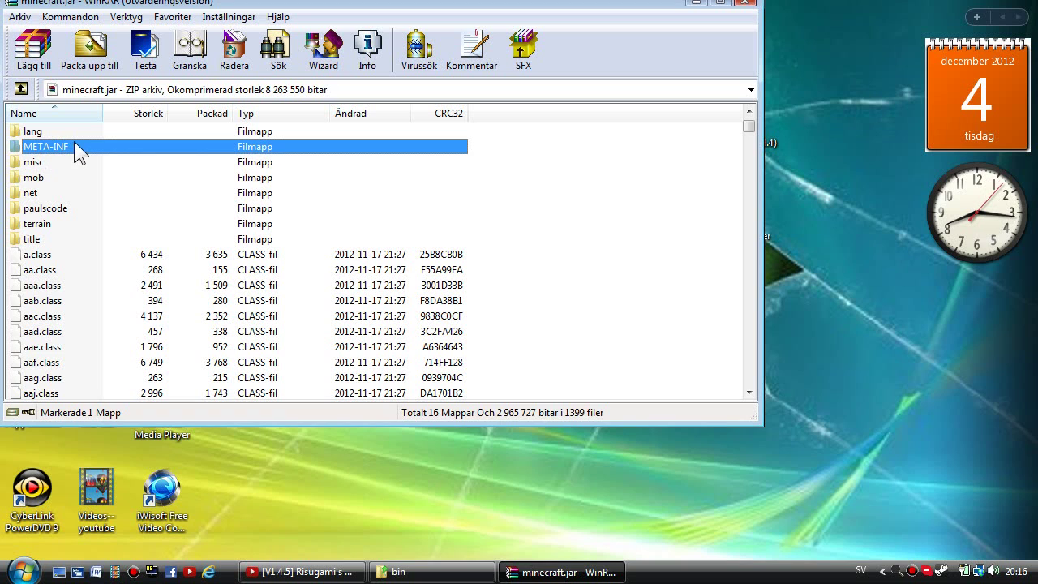
click(233, 50)
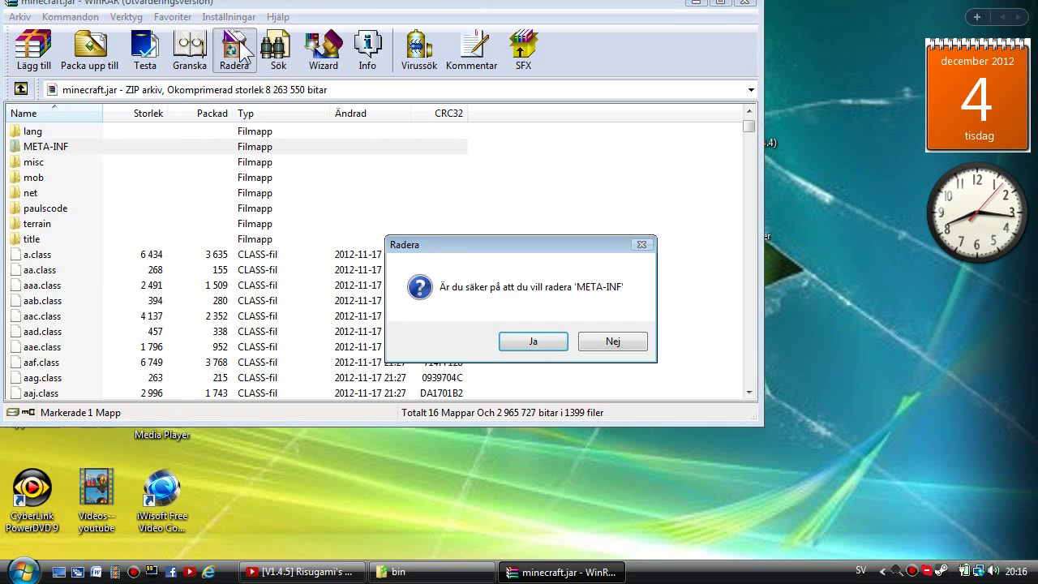
click(532, 339)
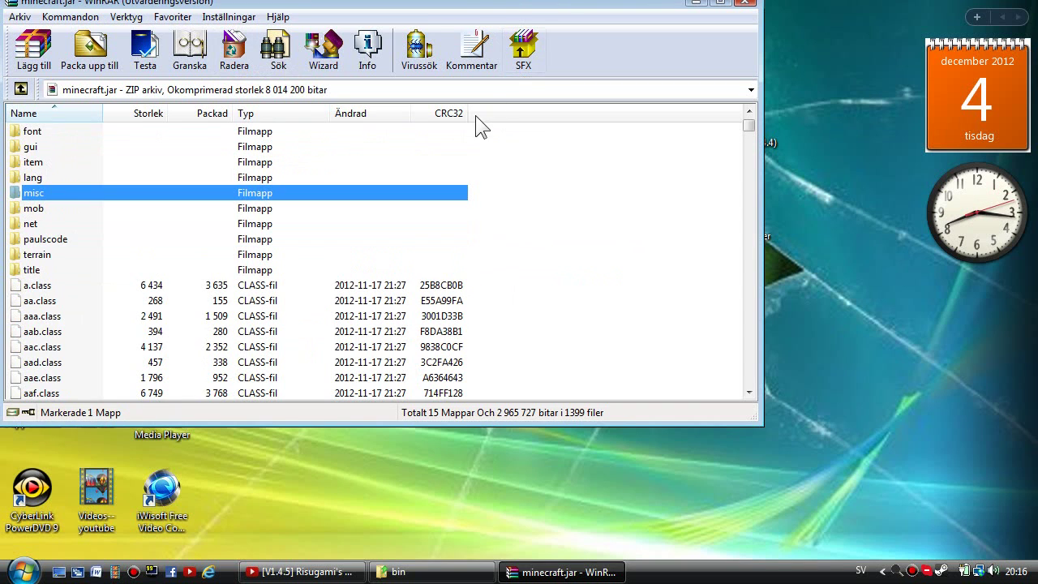
Open ModLoader.zip from the desktop in WinRAR and place its window beside the minecraft.jar archive
drag(479, 12, 428, 11)
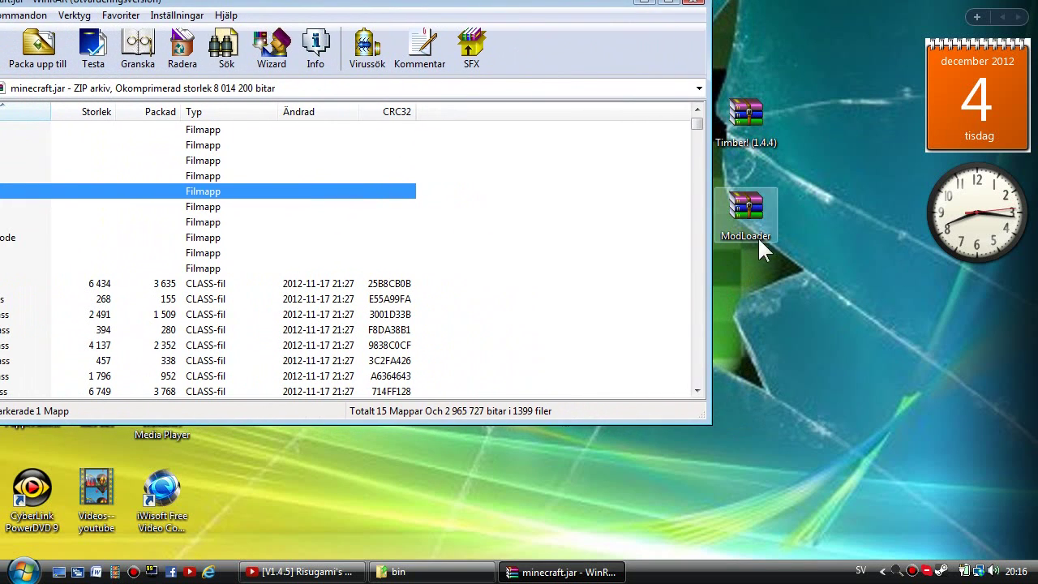
drag(757, 236, 808, 222)
double_click(807, 222)
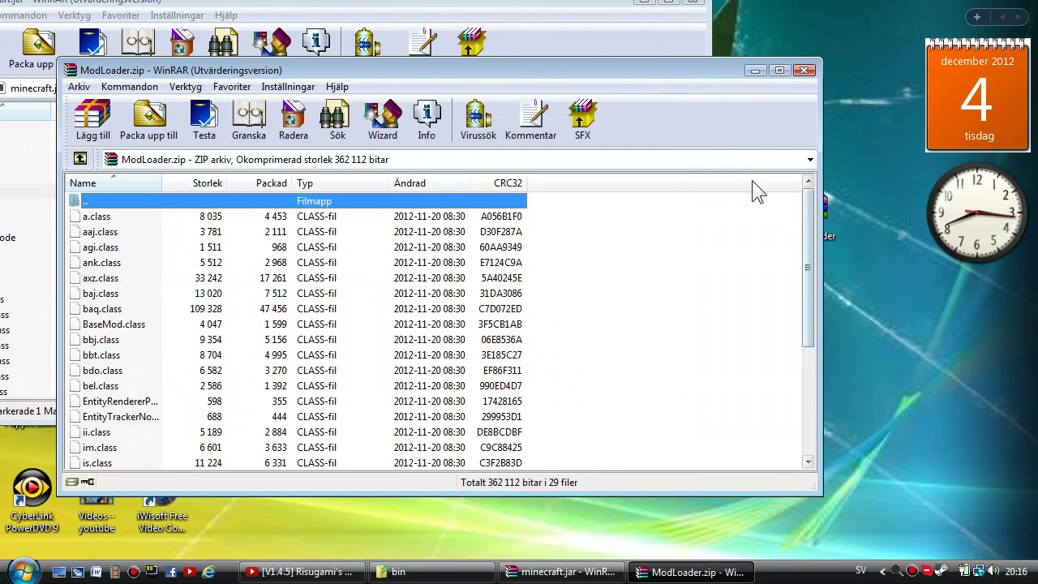
drag(629, 73, 966, 11)
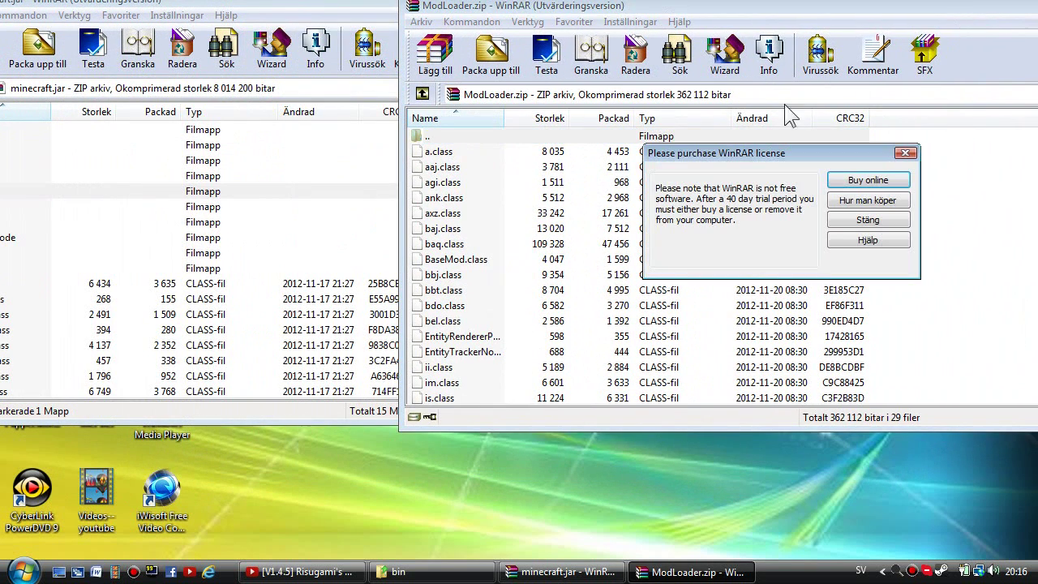
Dismiss the license notice and add all ModLoader.zip files to the minecraft.jar archive with the default settings
click(906, 153)
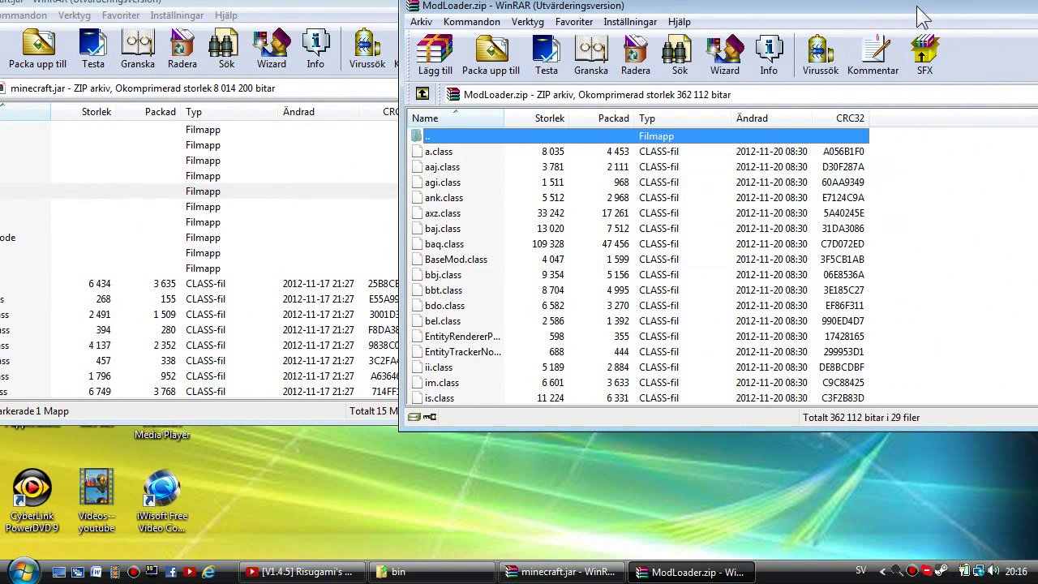
drag(899, 16, 975, 16)
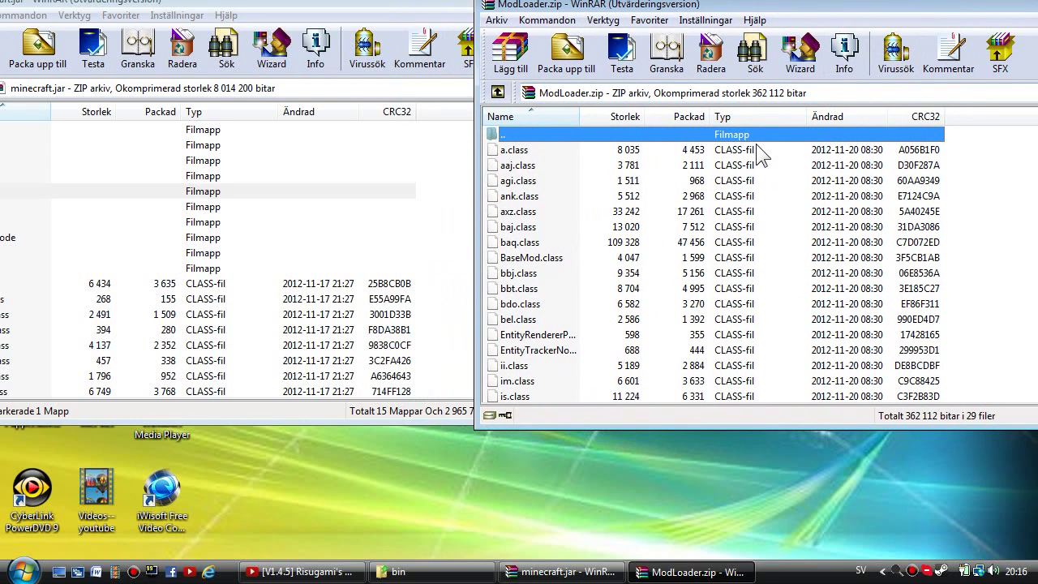
key(ctrl+a)
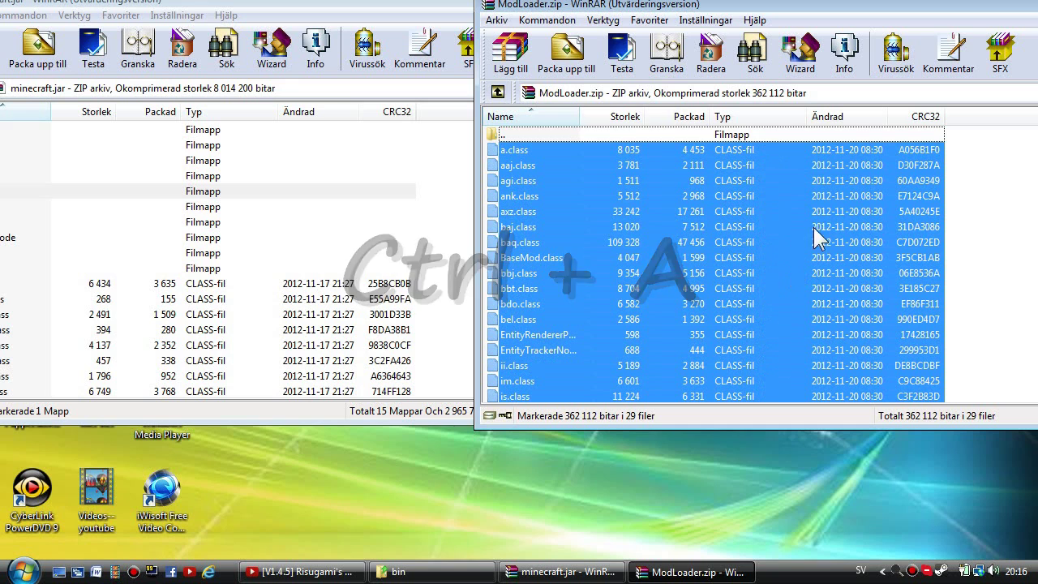
drag(813, 227, 209, 328)
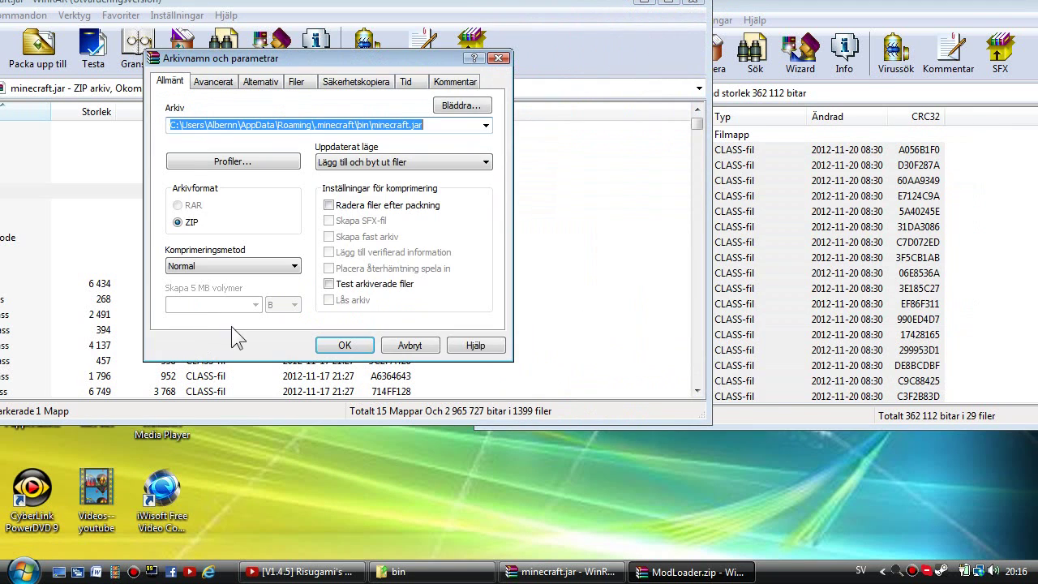
click(343, 345)
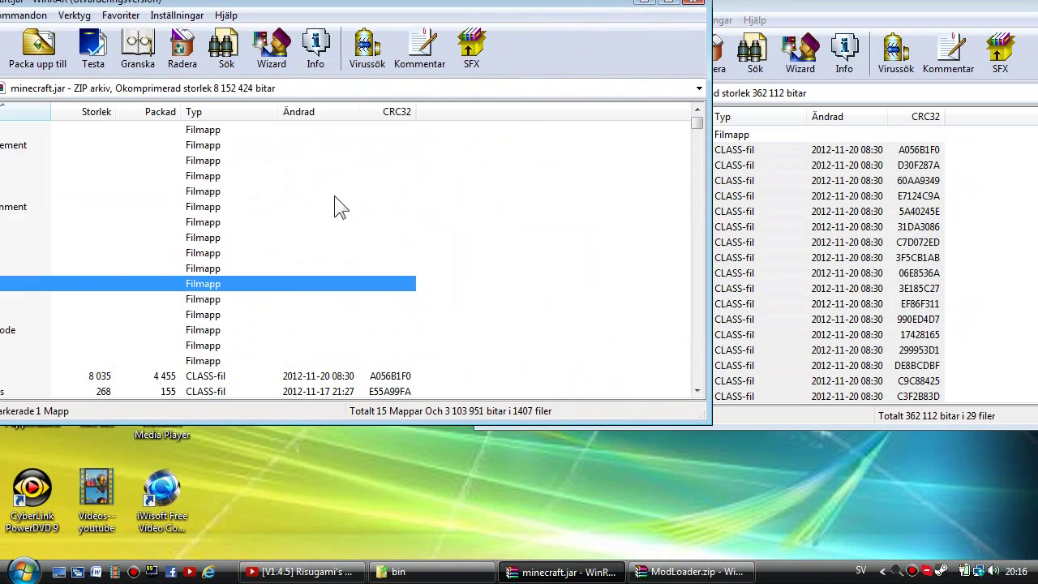
scroll(335, 196, down, 3)
Close the ModLoader.zip archive, then open Timber! (1.4.4).zip from the desktop and place its window beside minecraft.jar
drag(904, 2, 429, 44)
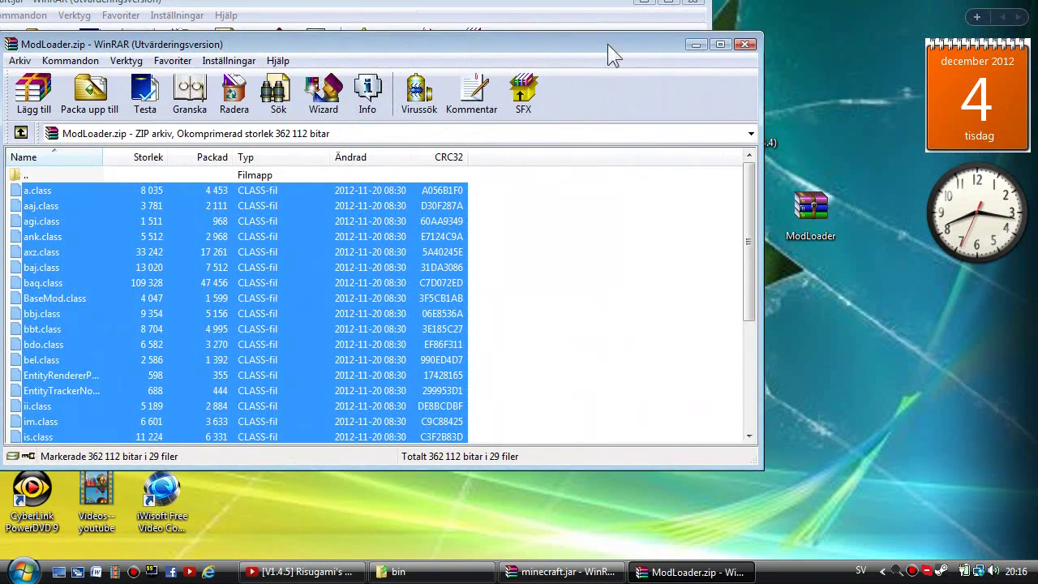
click(746, 44)
click(747, 126)
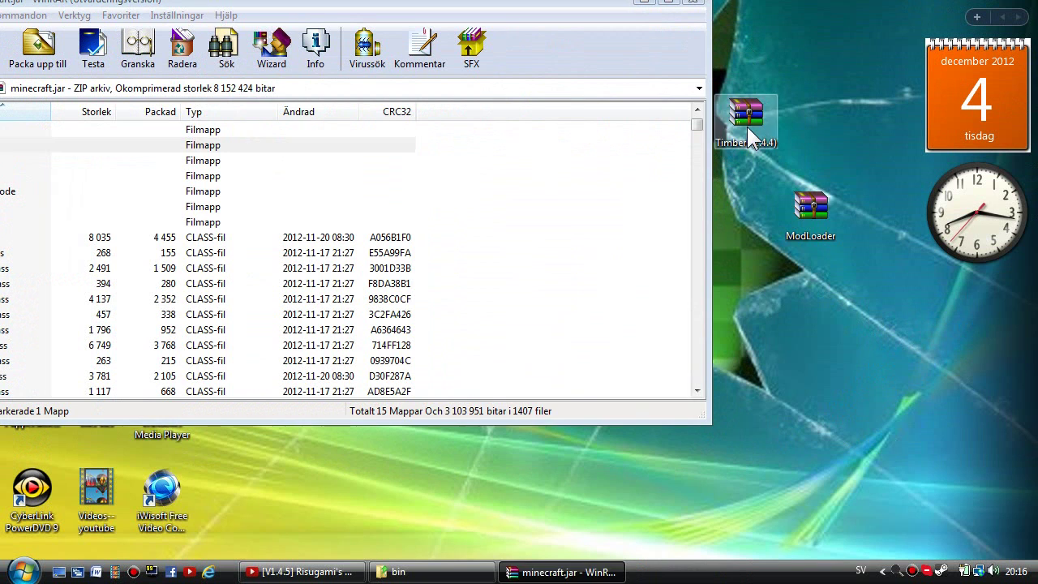
double_click(747, 127)
drag(527, 78, 898, 10)
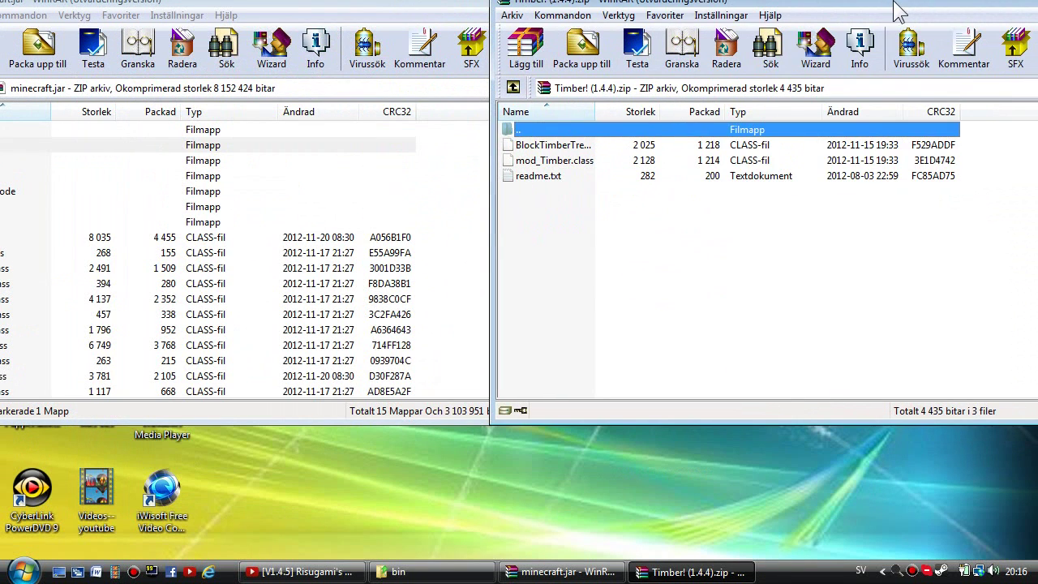
Add all files from Timber! (1.4.4).zip to the minecraft.jar archive with the default settings and close both archives
click(926, 212)
drag(623, 237, 301, 348)
click(343, 343)
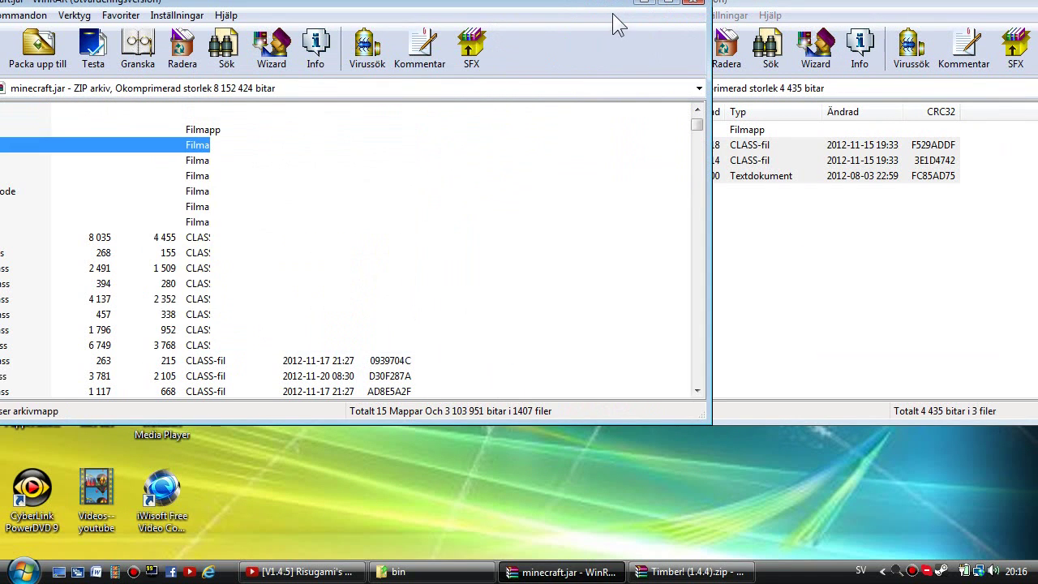
drag(527, 8, 685, 95)
click(858, 86)
drag(872, 4, 537, 97)
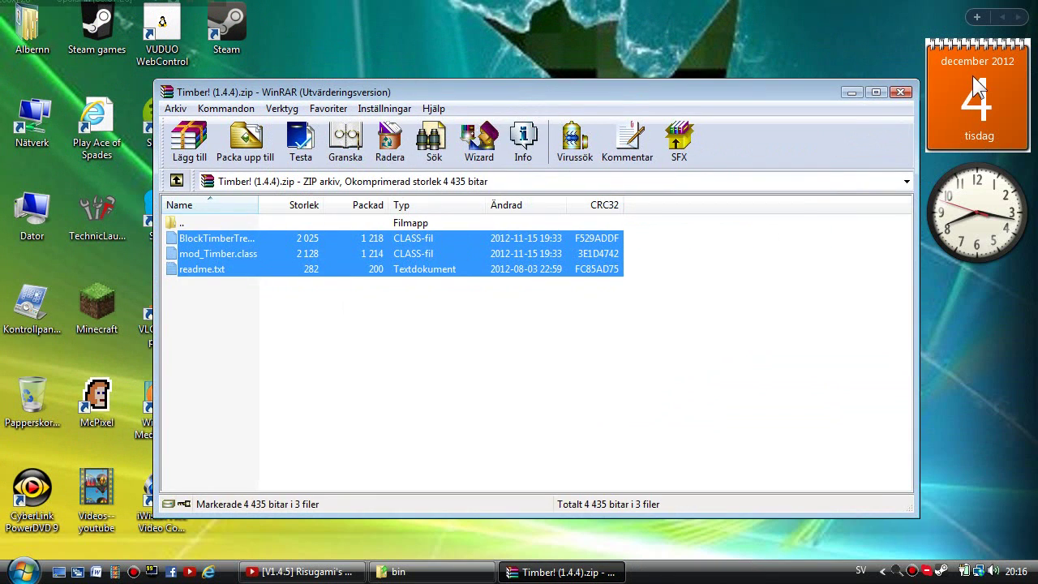
click(901, 94)
Start Minecraft from the desktop, log in with the saved account details and maximize the game window
double_click(81, 315)
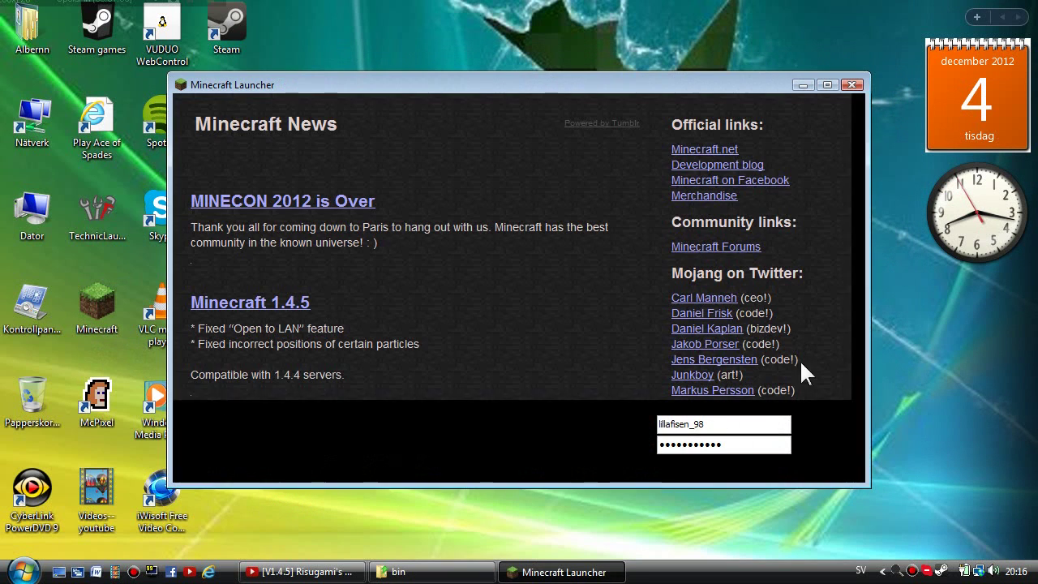
click(811, 448)
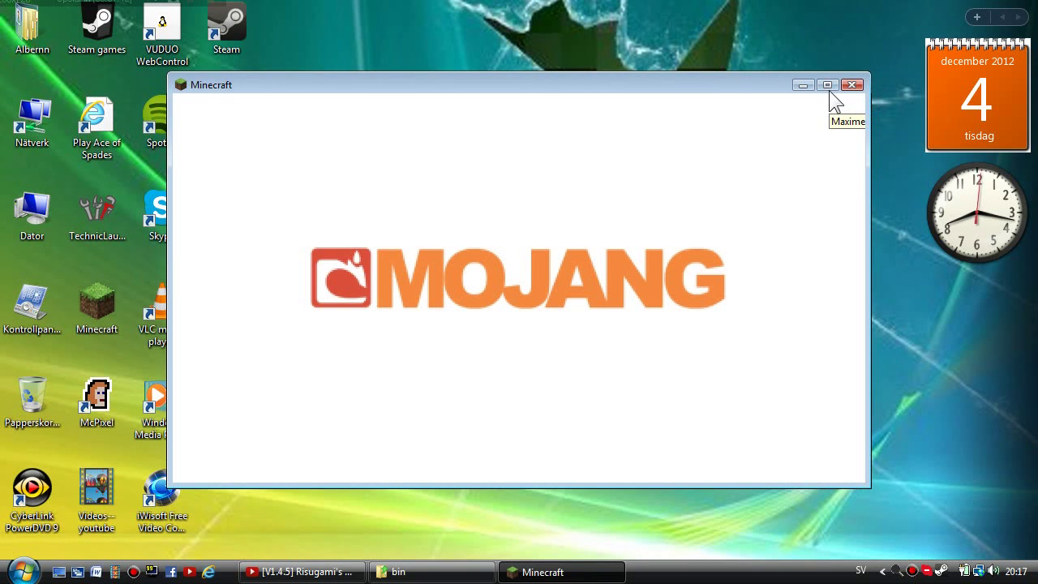
click(829, 90)
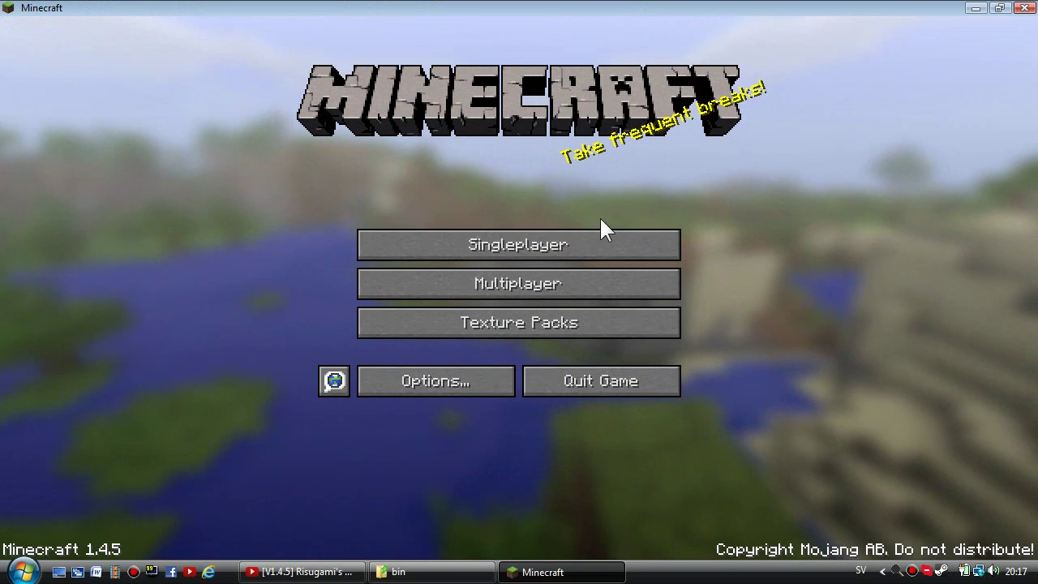
Load the most recently played New World as a singleplayer game
click(570, 247)
click(527, 90)
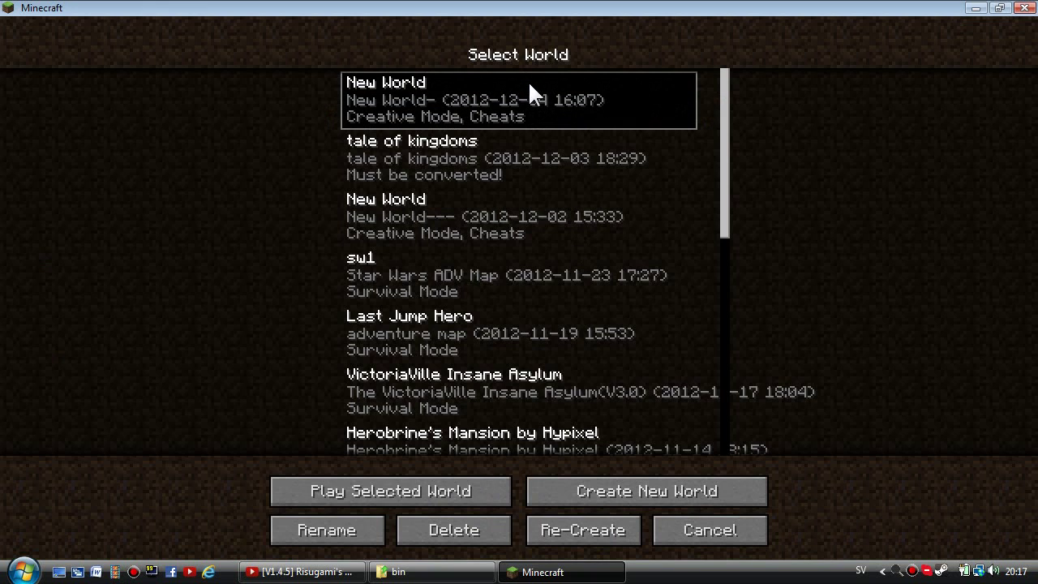
click(430, 496)
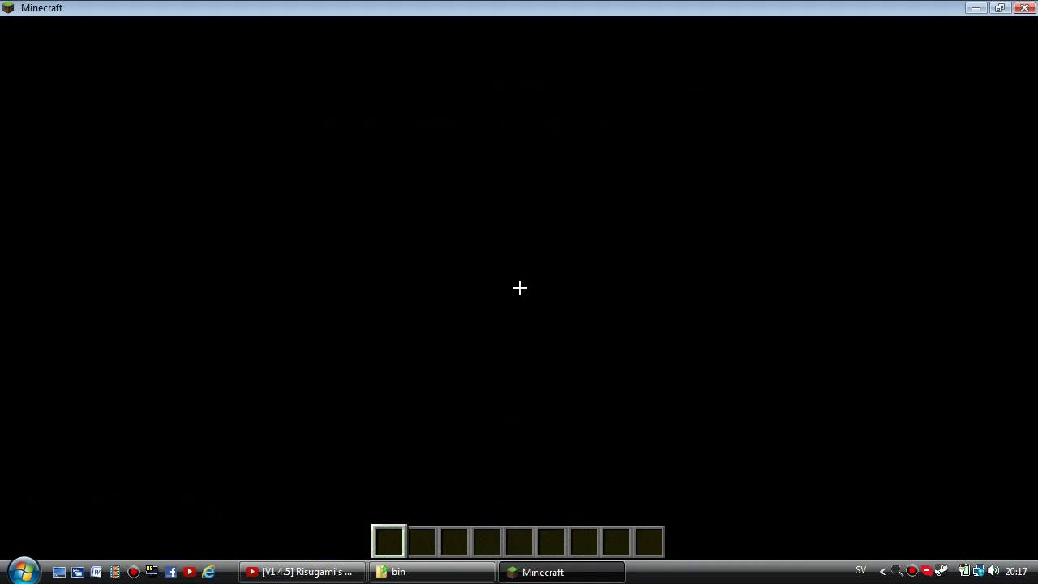
Look around the jungle near the spawn point and walk up to the mossy cobblestone temple
key(w)
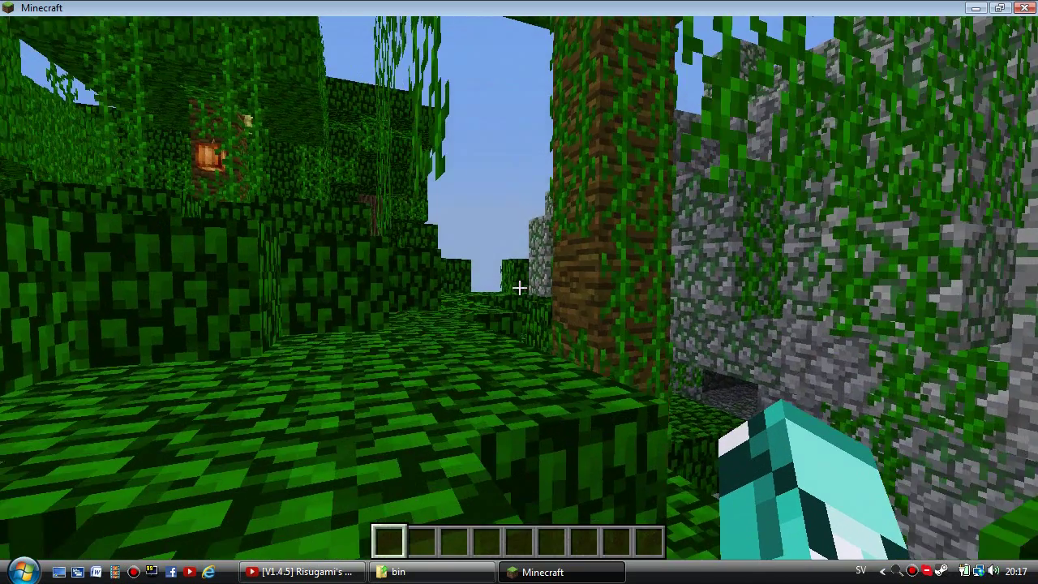
key(w)
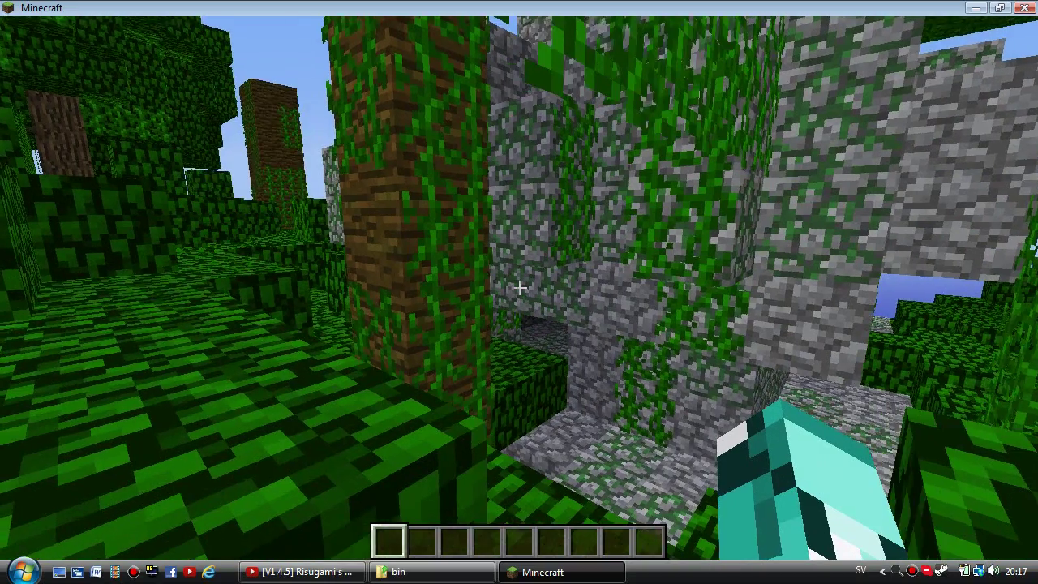
key(s)
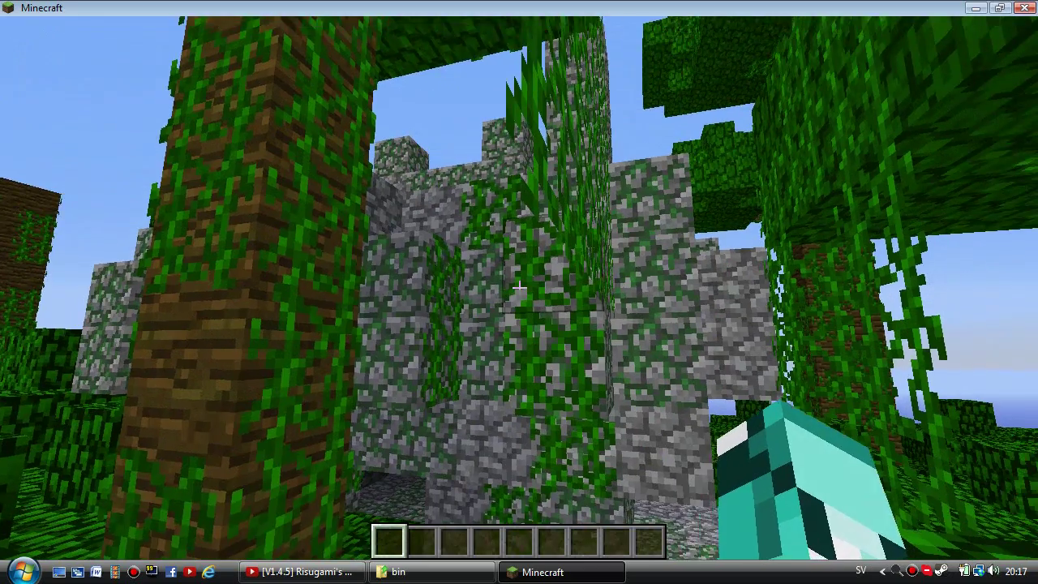
key(w)
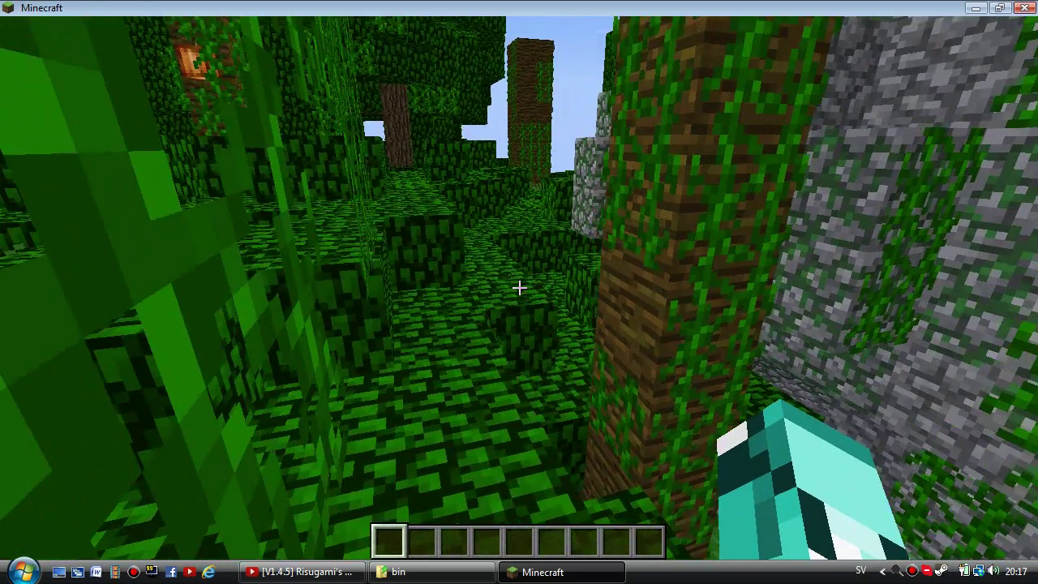
key(w)
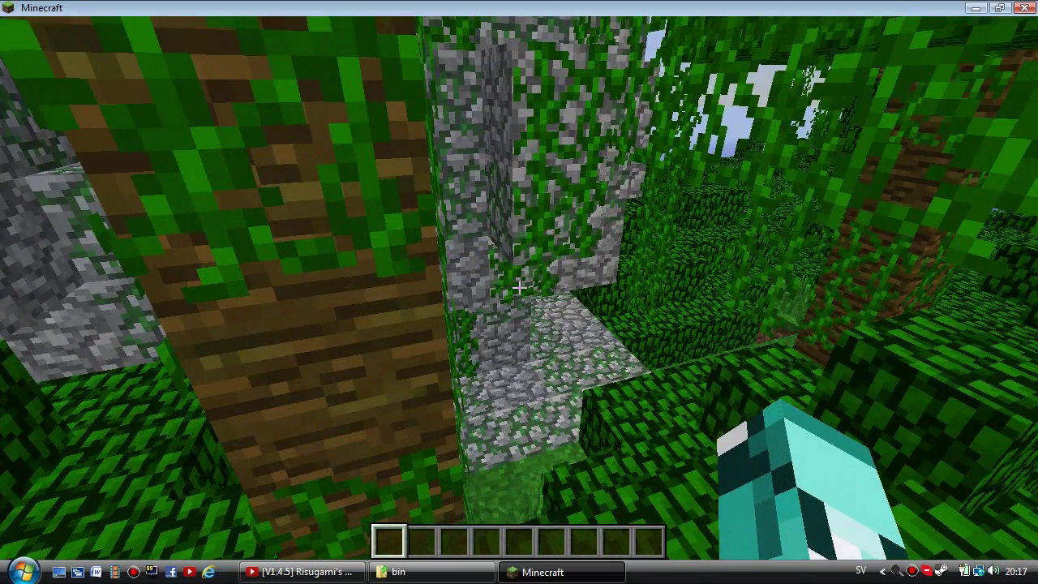
key(s)
key(a)
key(w)
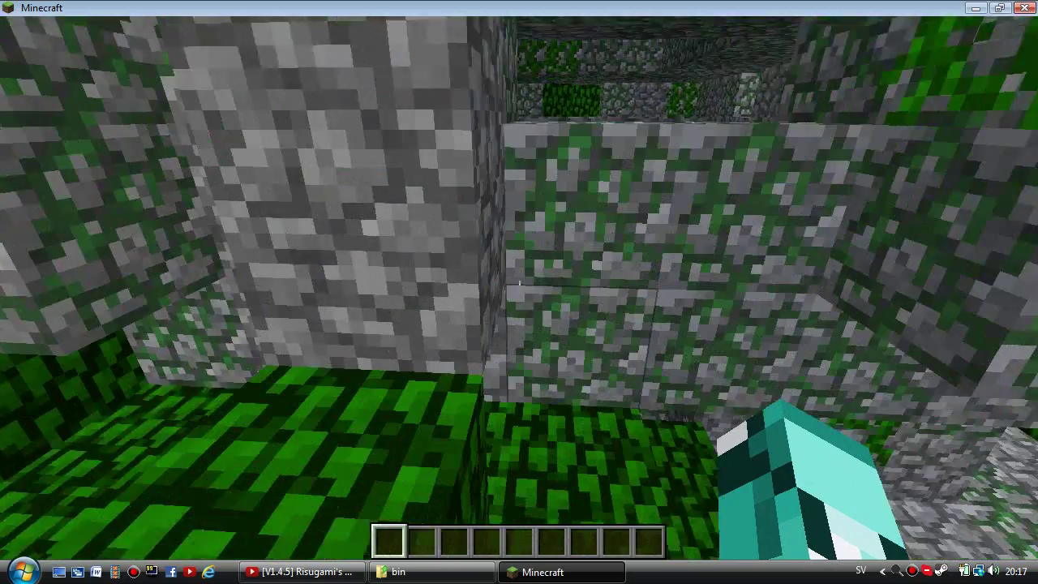
Enter the jungle temple and examine its interior and the stairway leading down
key(w)
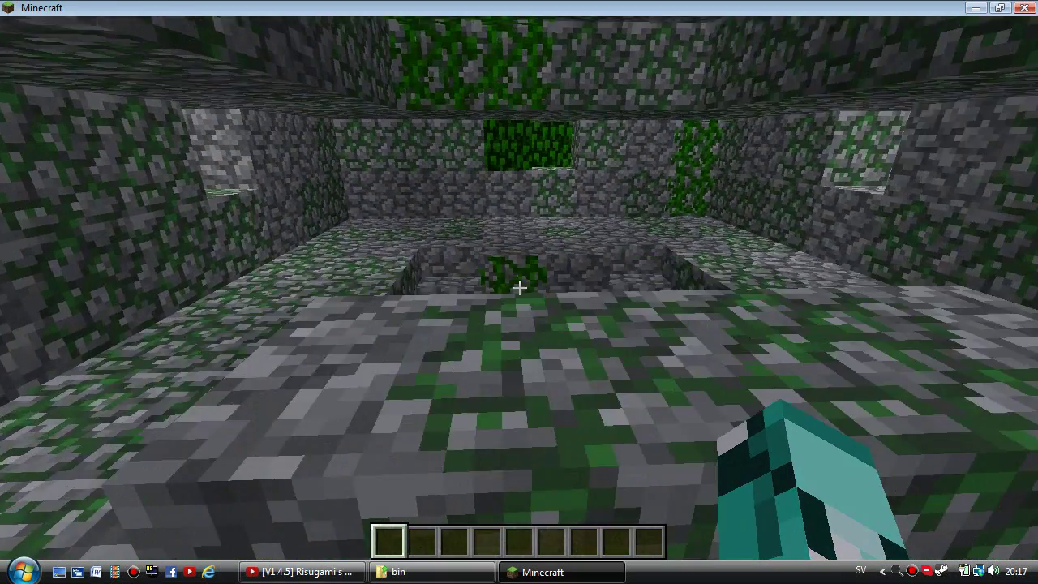
key(w)
key(a)
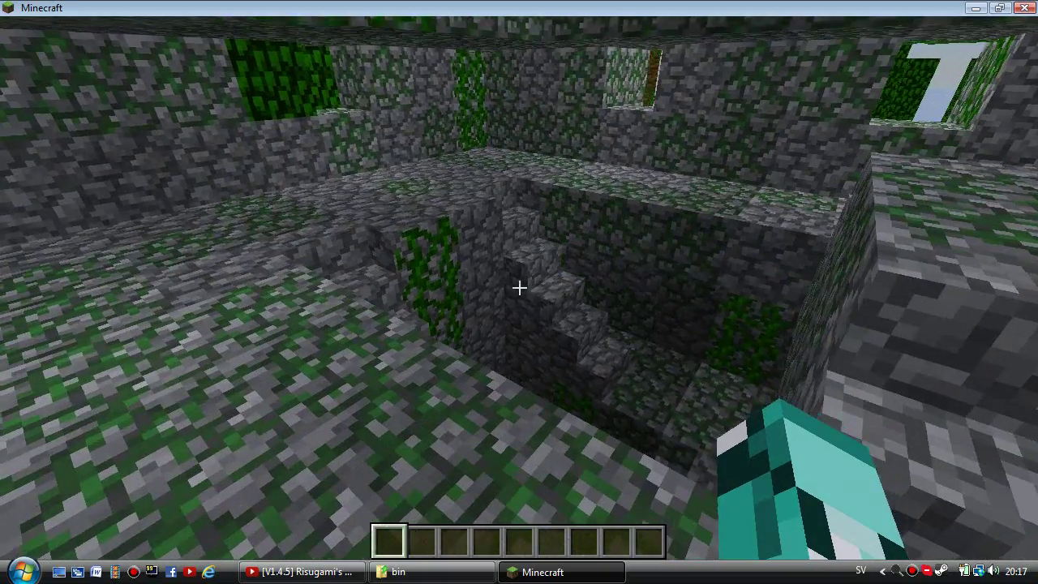
key(w)
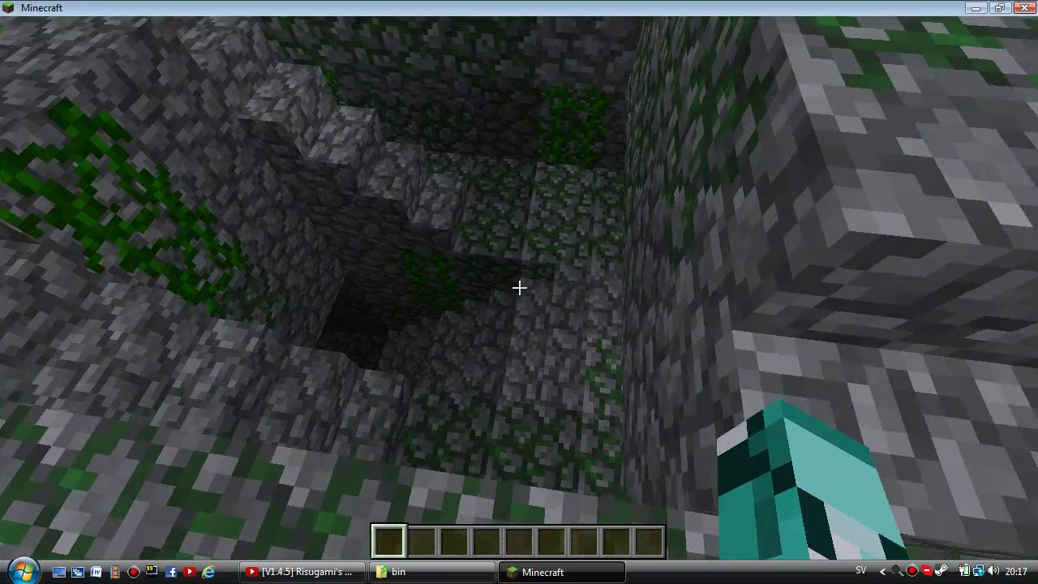
key(s)
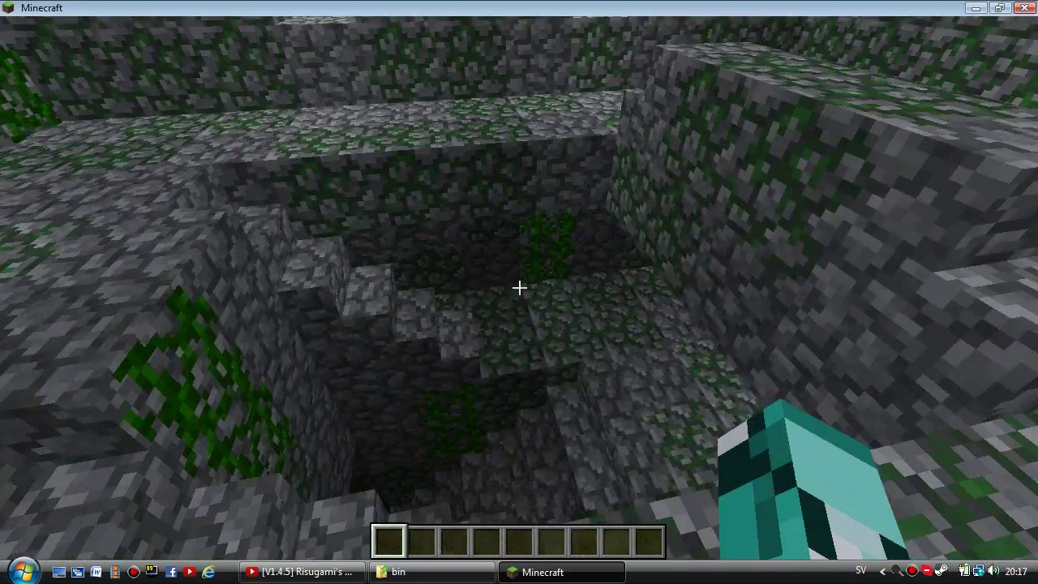
key(w)
key(s)
key(w)
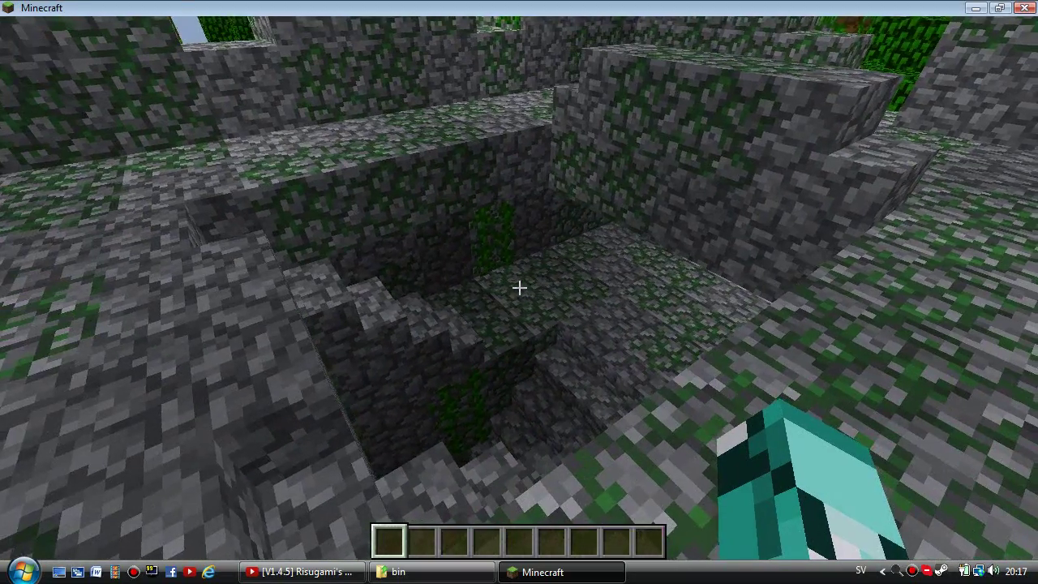
Walk out of the temple through the wall opening and head across the leaves towards the jungle trees
key(w)
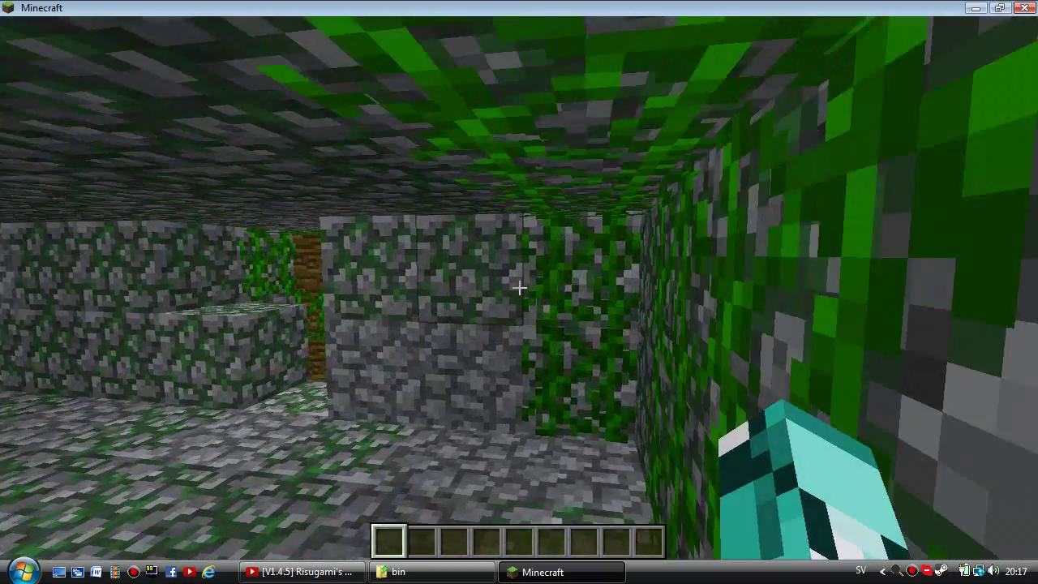
key(w)
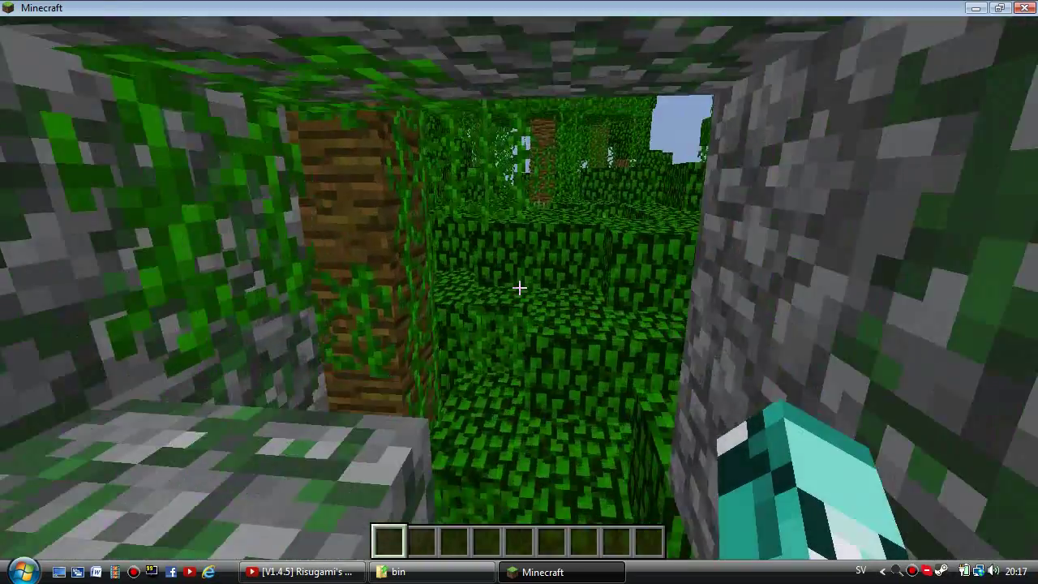
key(w)
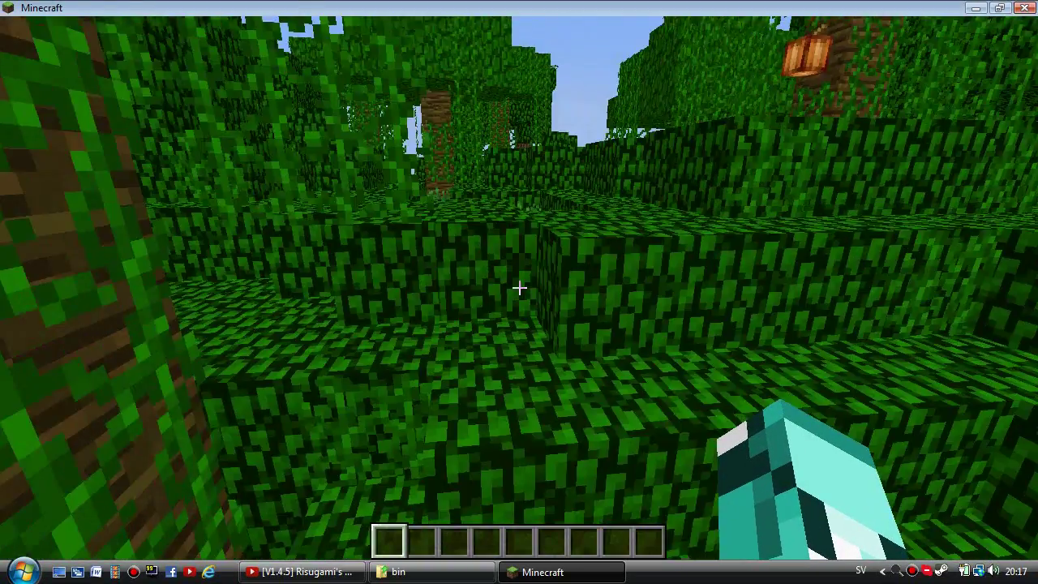
key(w)
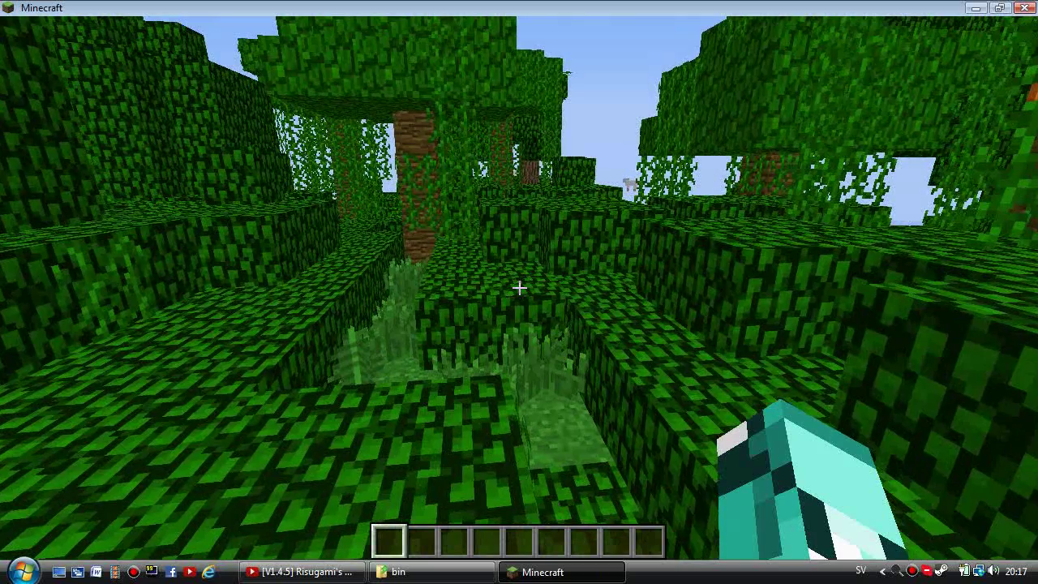
key(e)
key(e)
key(t)
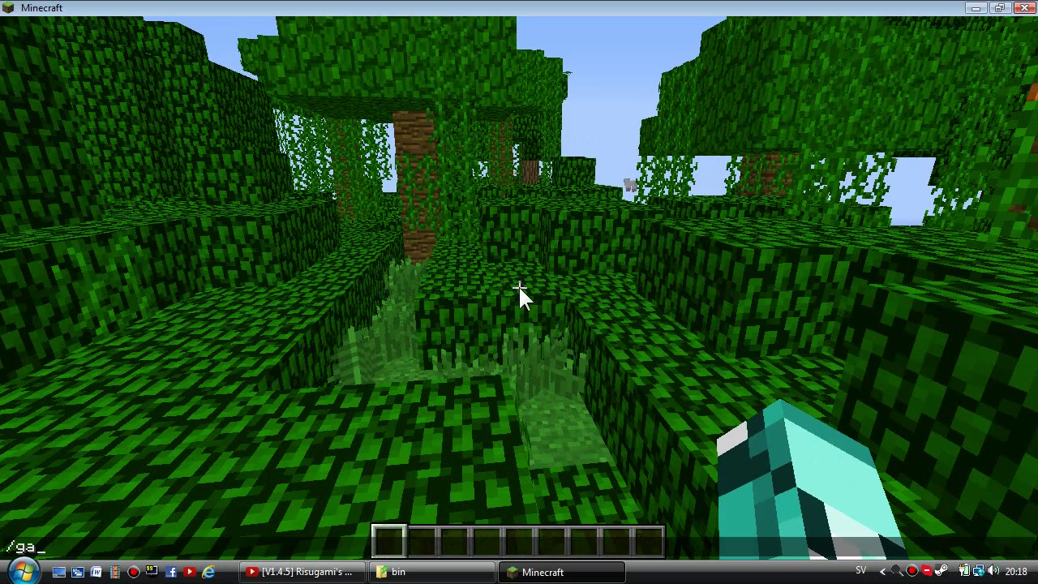
text(/game)
key(Escape)
Take an Iron Axe from the creative inventory's tools and put it in the first hotbar slot
key(e)
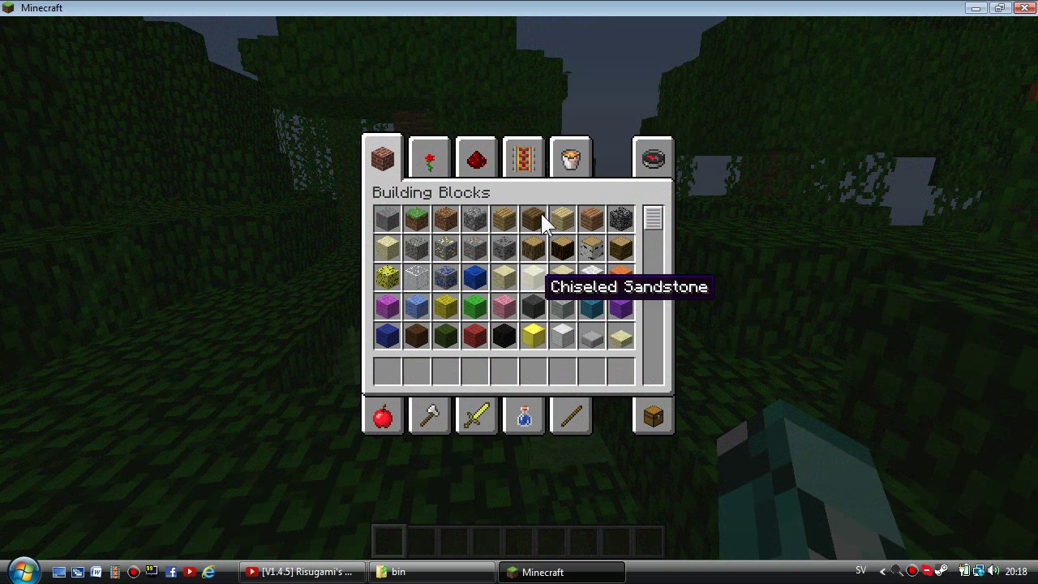
click(439, 425)
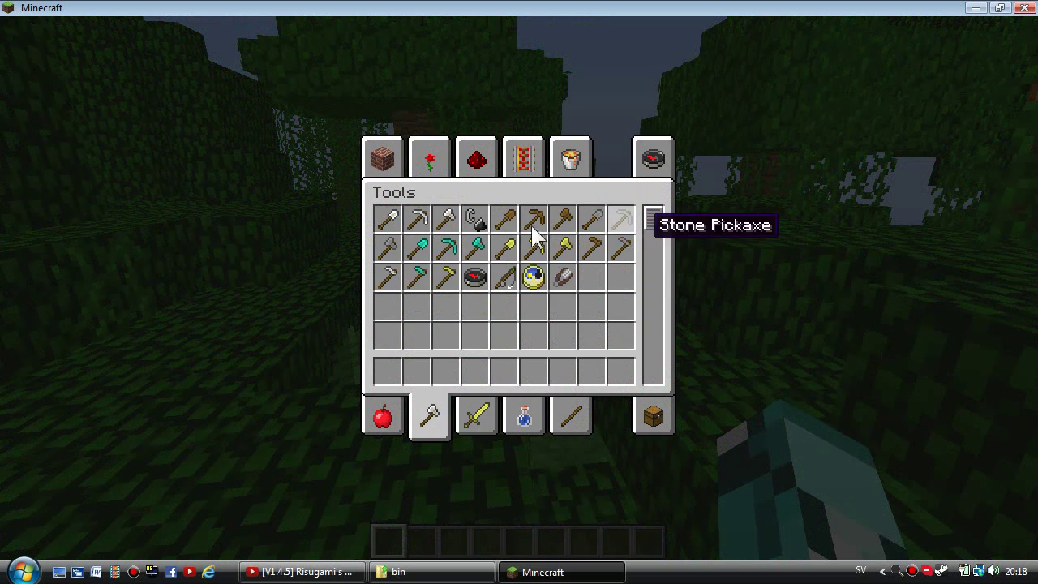
click(445, 219)
click(387, 370)
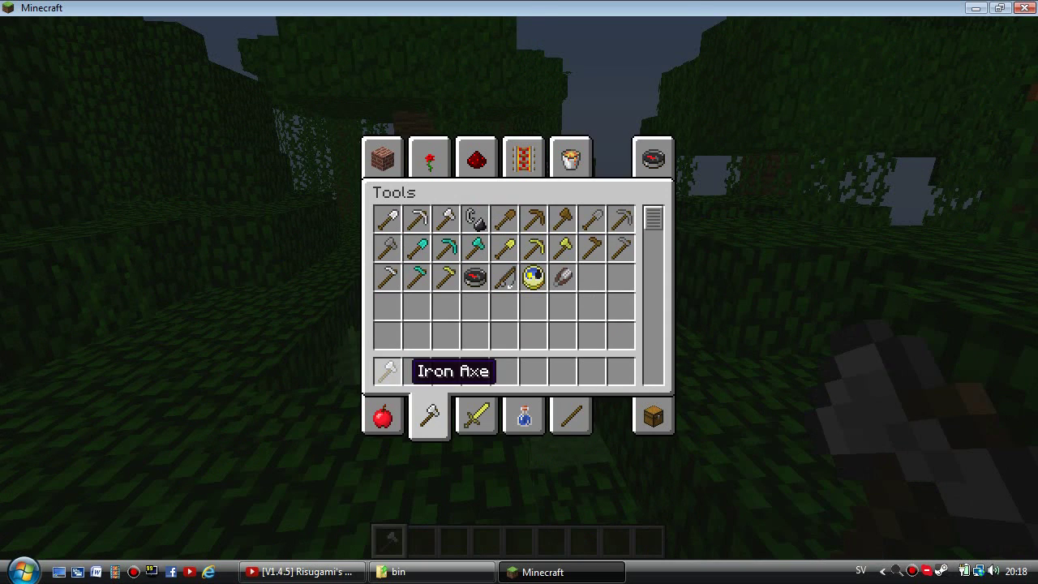
Leave the inventory and switch the game to survival mode with the command /gamemode 0
text(e/g)
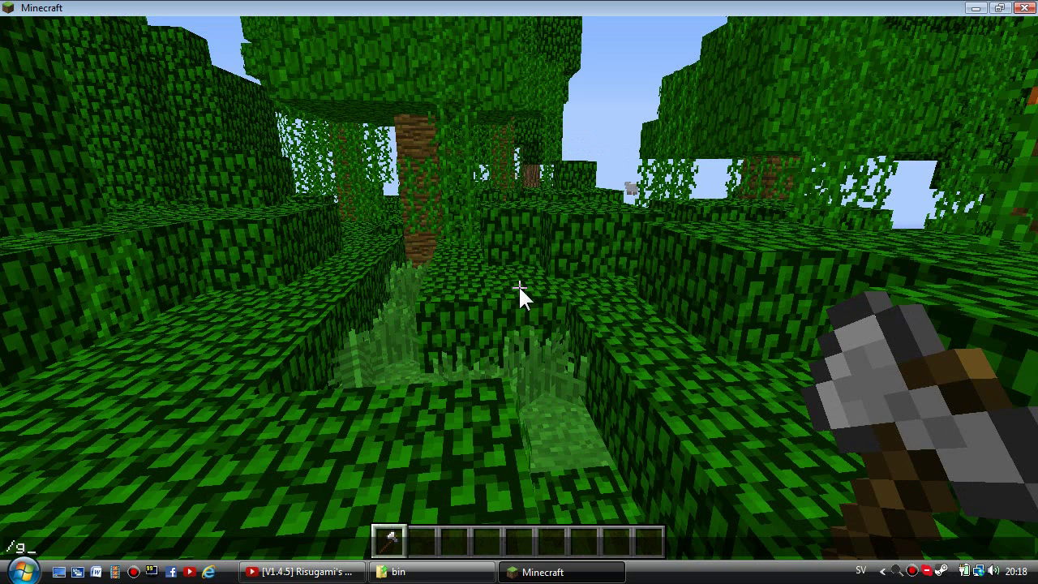
text(amemode )
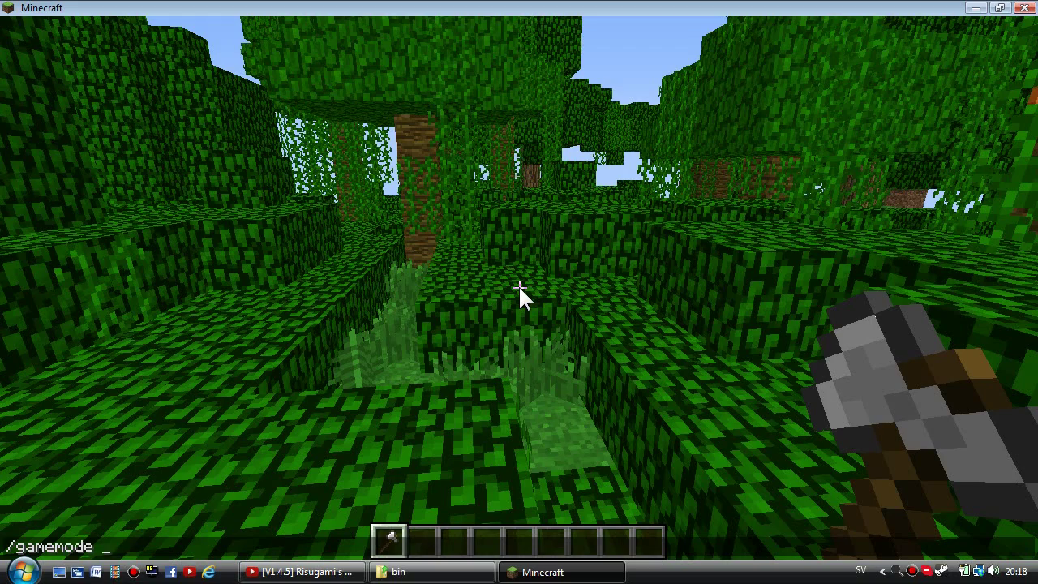
text(0)
key(Return)
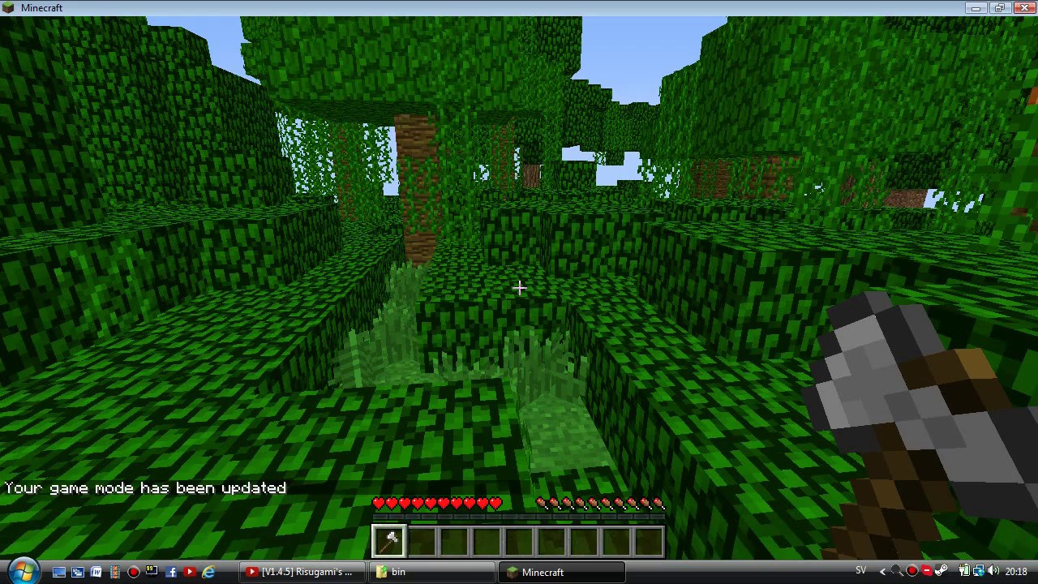
Pause the game to close the open bin folder and YouTube browser windows, and resume playing
key(Escape)
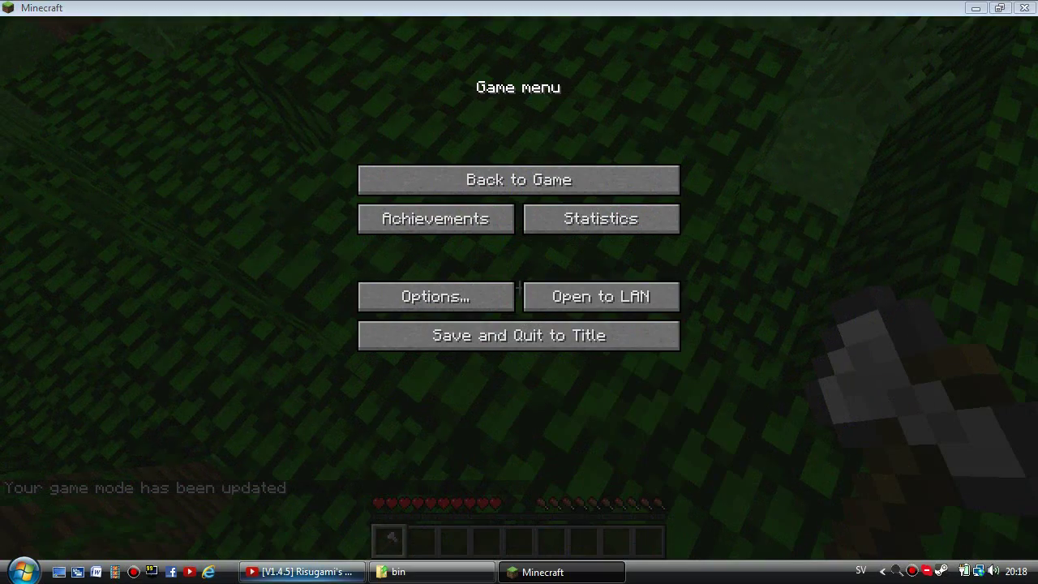
right_click(348, 571)
click(398, 572)
click(398, 572)
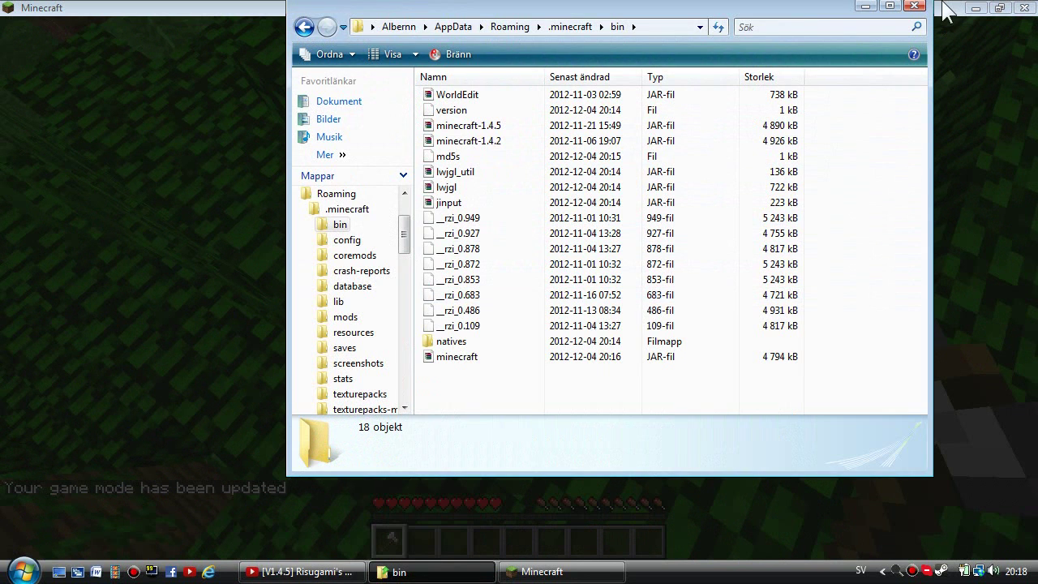
click(914, 5)
right_click(311, 572)
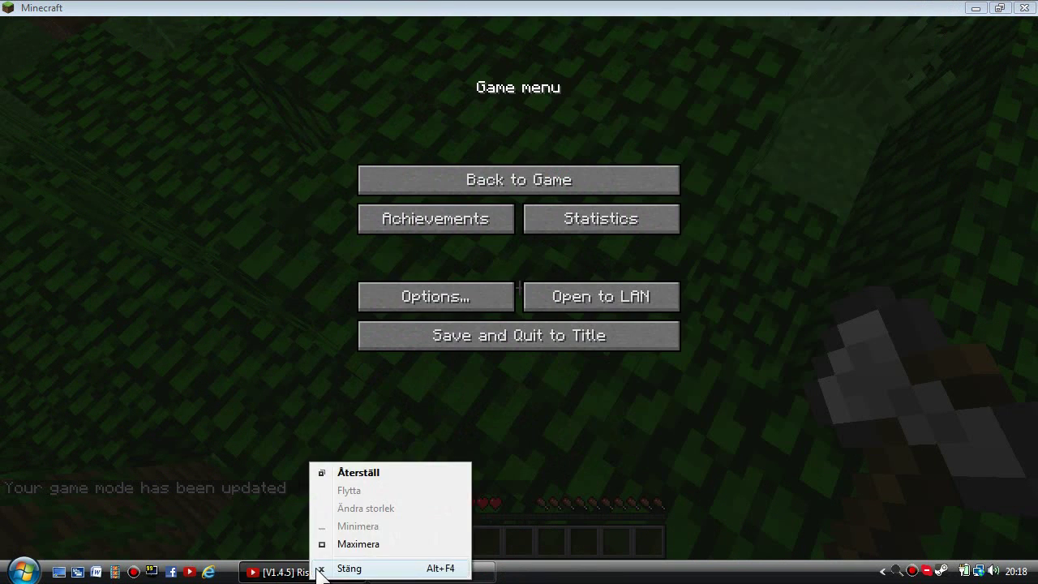
click(319, 568)
click(491, 291)
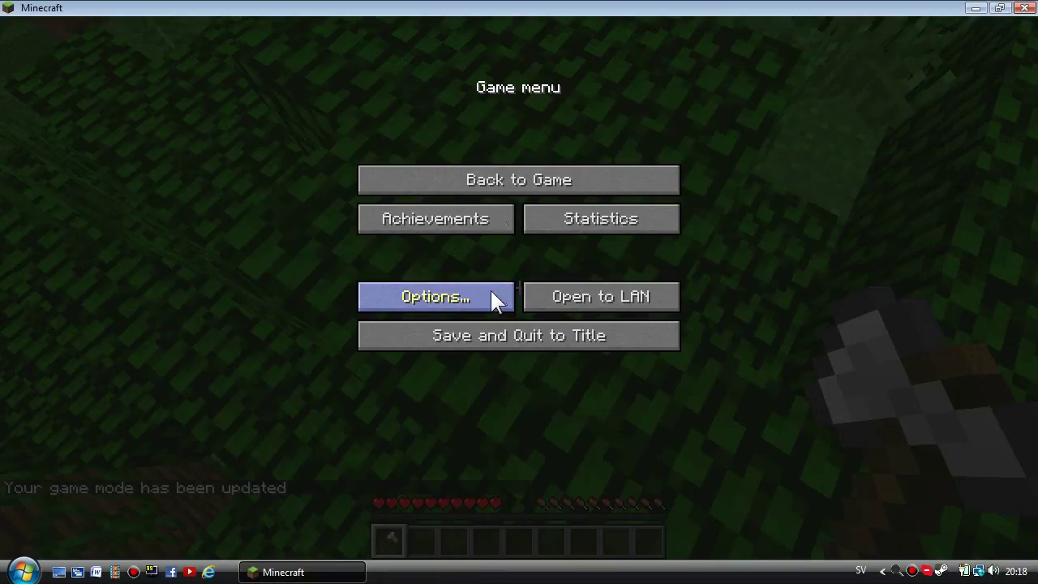
click(503, 179)
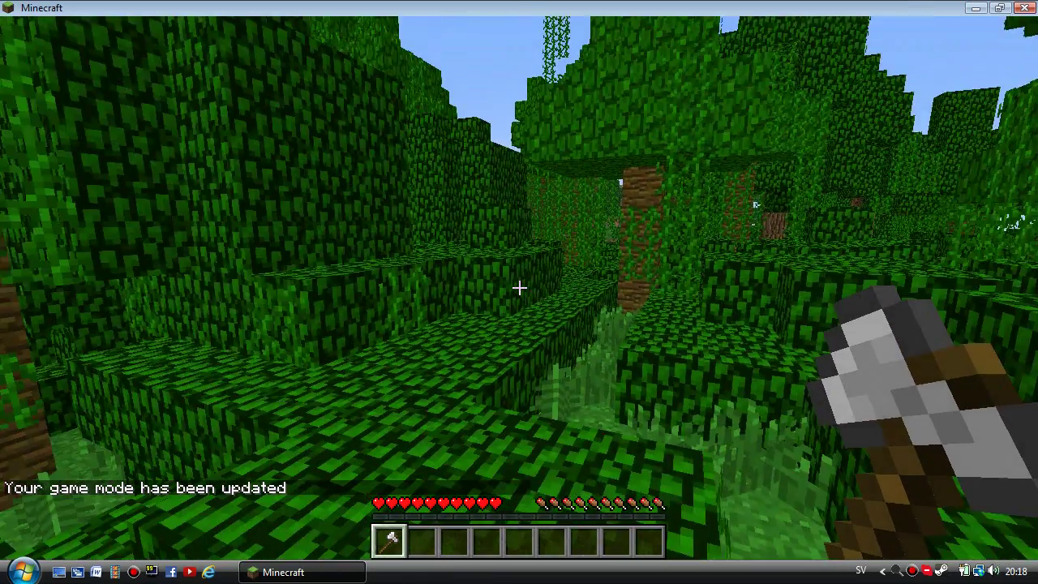
Walk up to the vine-covered jungle tree ahead and chop the base of its trunk with the Iron Axe
key(w)
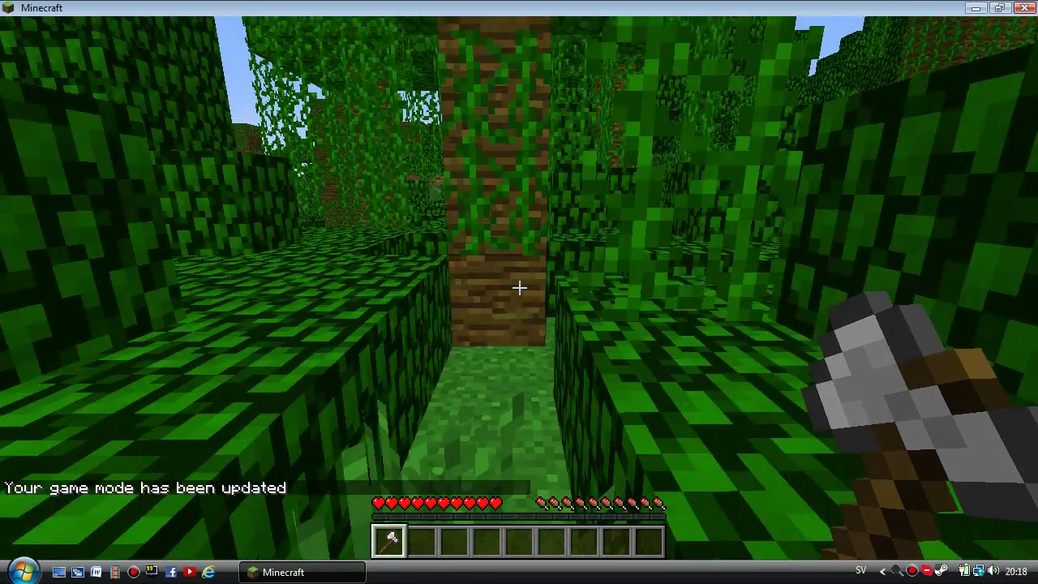
key(w)
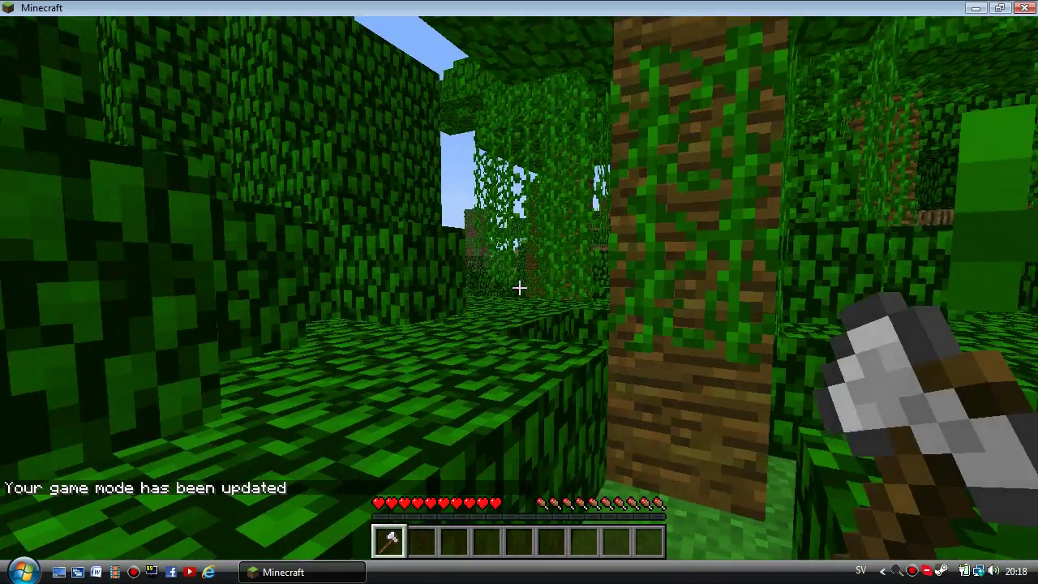
key(w)
click(519, 287)
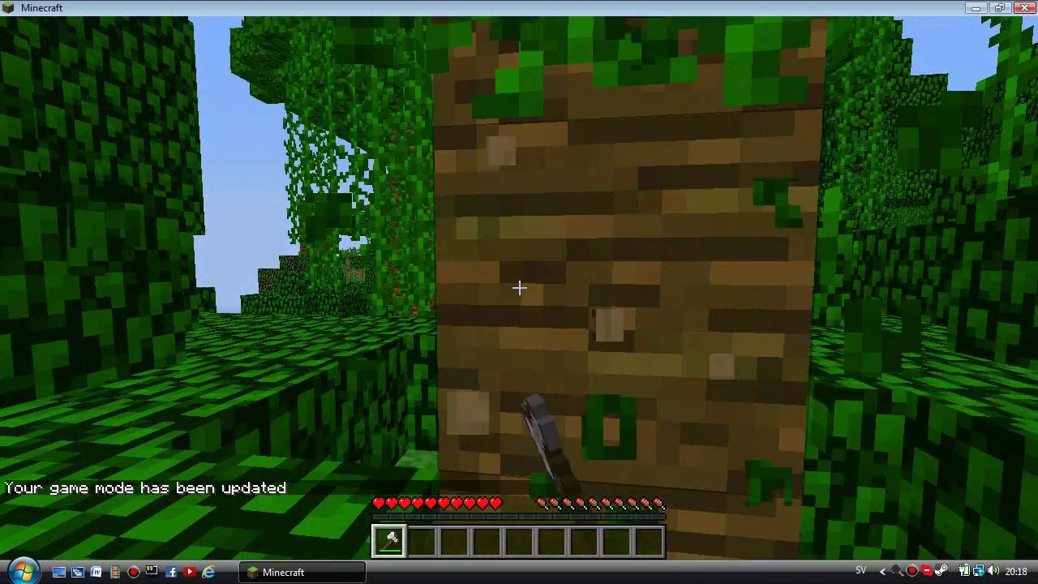
key(s)
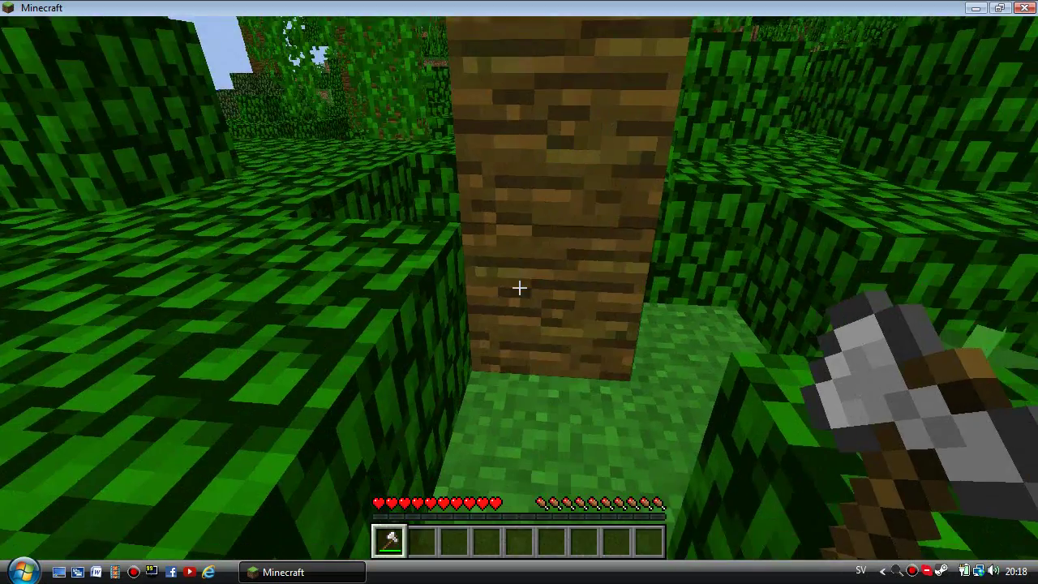
key(w)
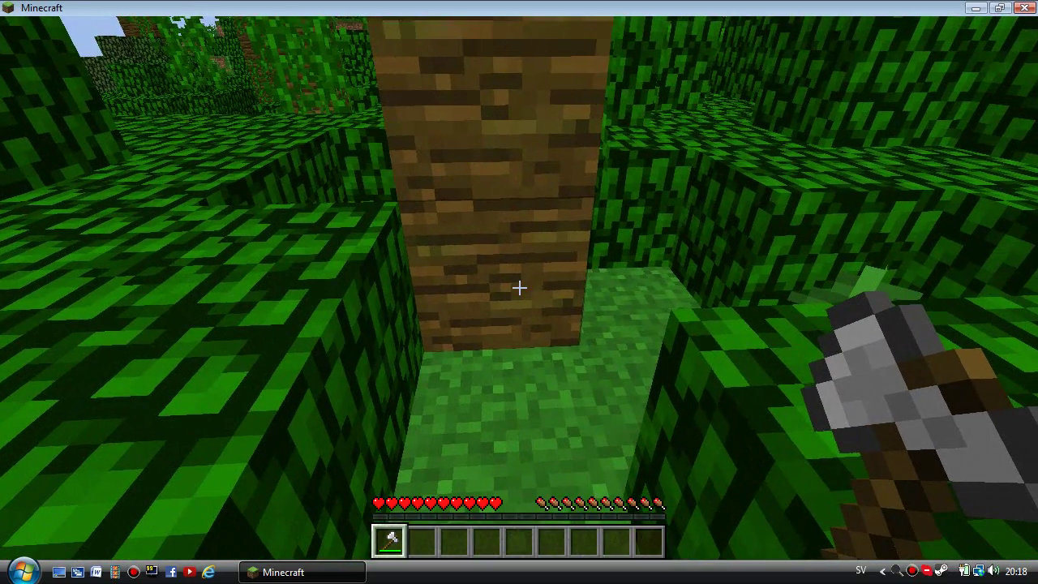
click(519, 288)
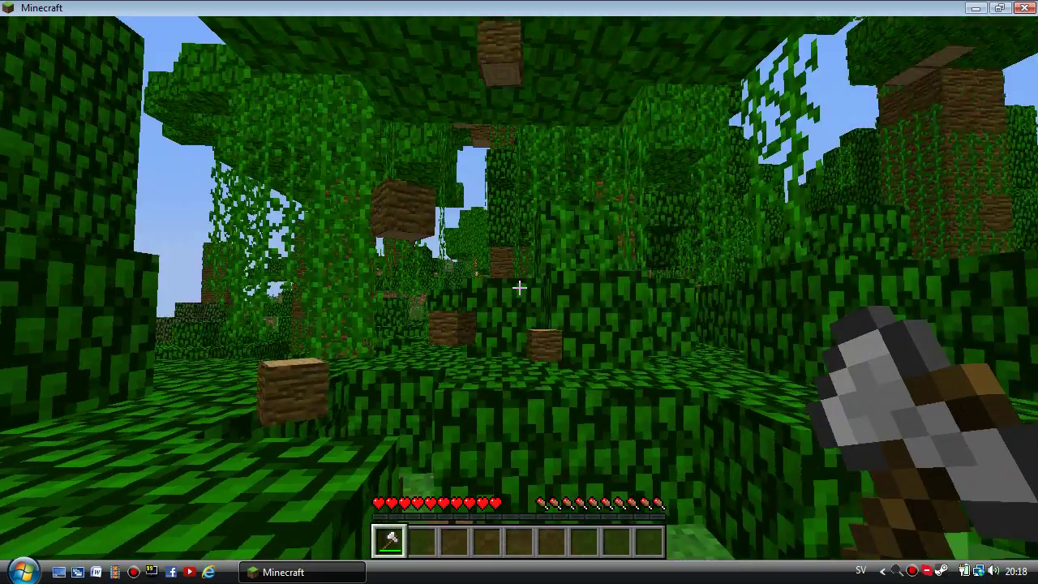